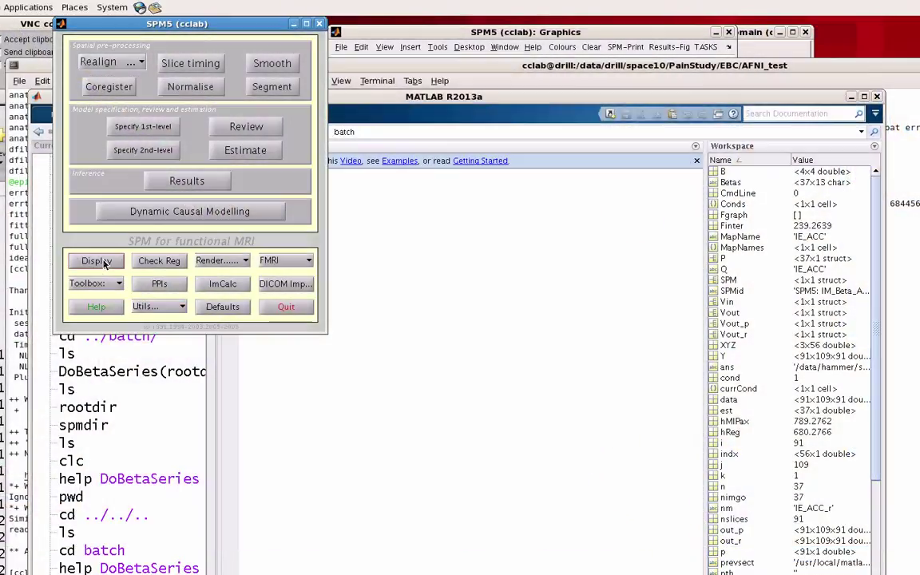
Load Right_M1.nii,1 from the fmri Masks folder into SPM Display and bring up the Graphics window.
{"action": "left_click", "coordinate": [96, 261]}
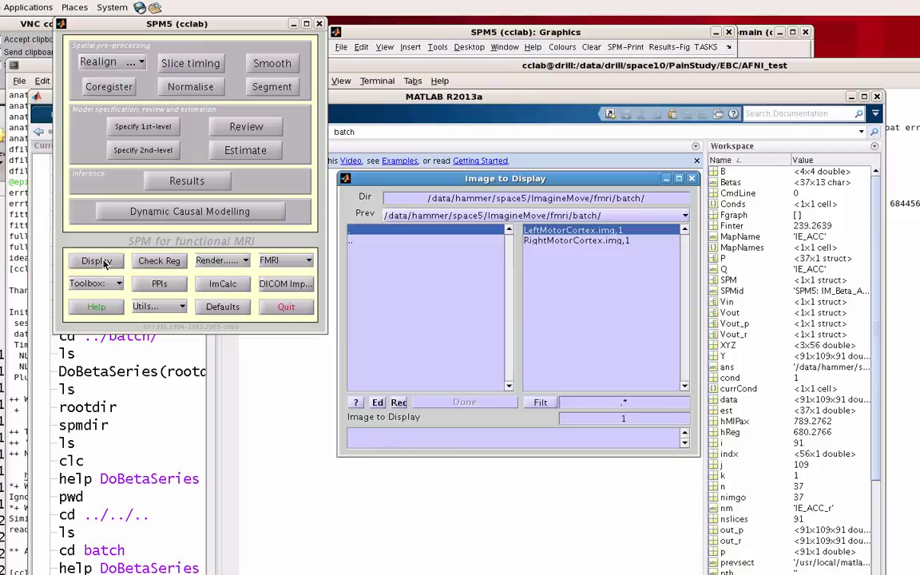
{"action": "left_click", "coordinate": [352, 240]}
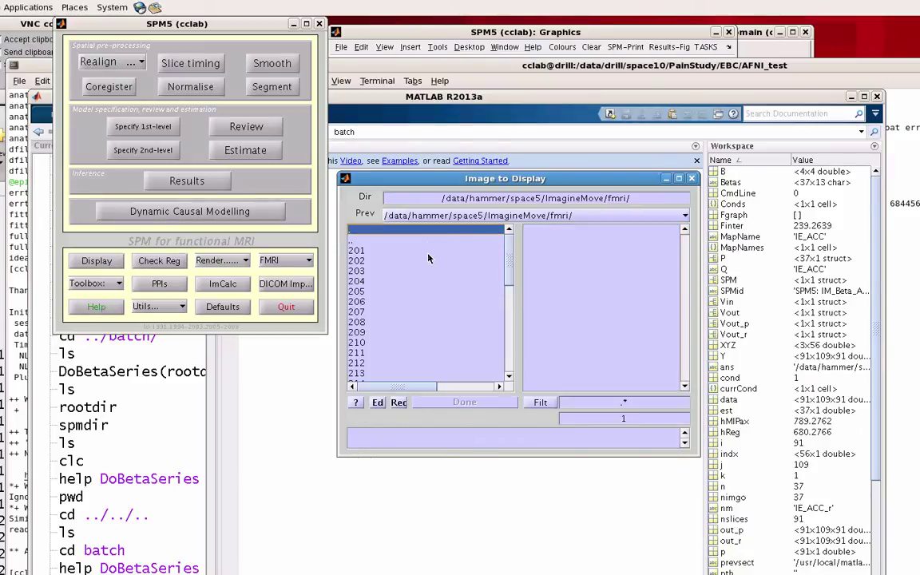
{"action": "scroll", "coordinate": [427, 257], "scroll_direction": "down", "scroll_amount": 5}
{"action": "left_click", "coordinate": [381, 366]}
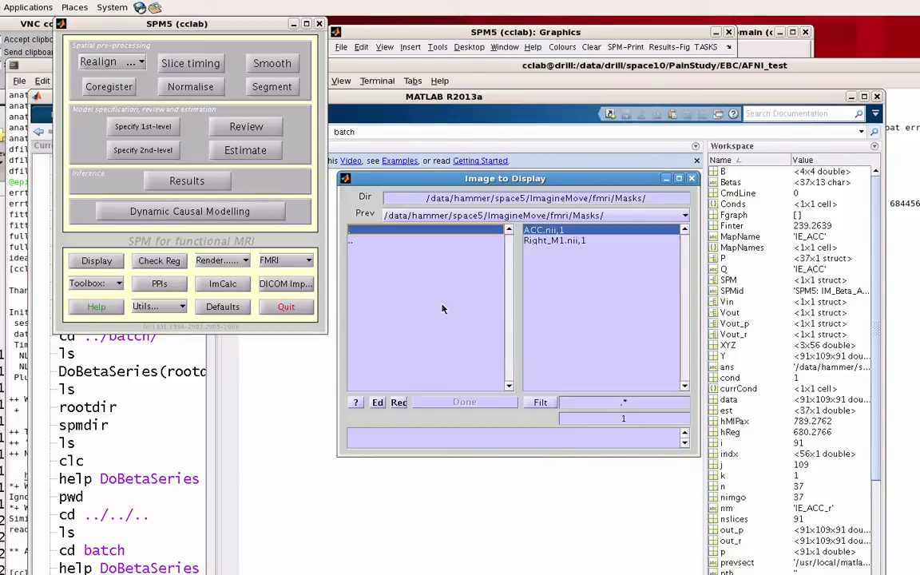
{"action": "left_click", "coordinate": [573, 242]}
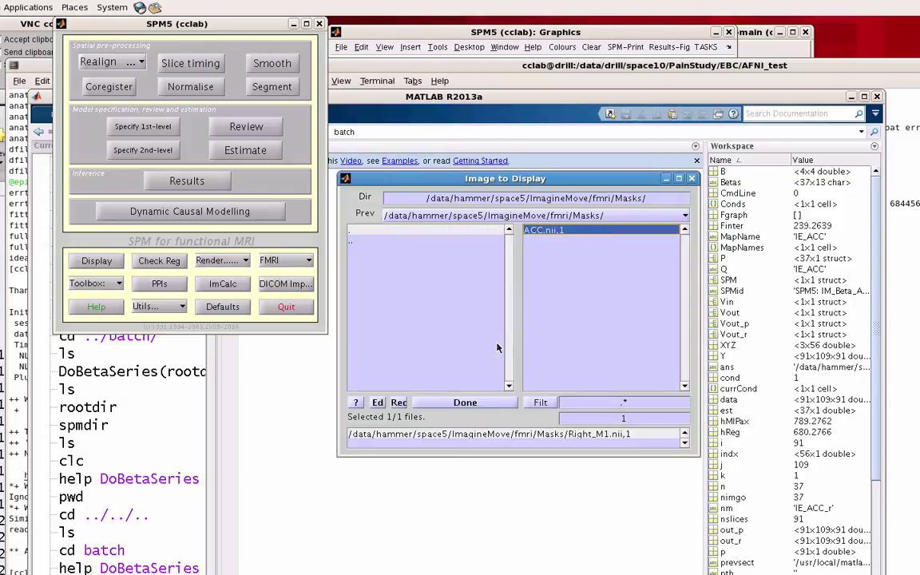
{"action": "left_click", "coordinate": [464, 402]}
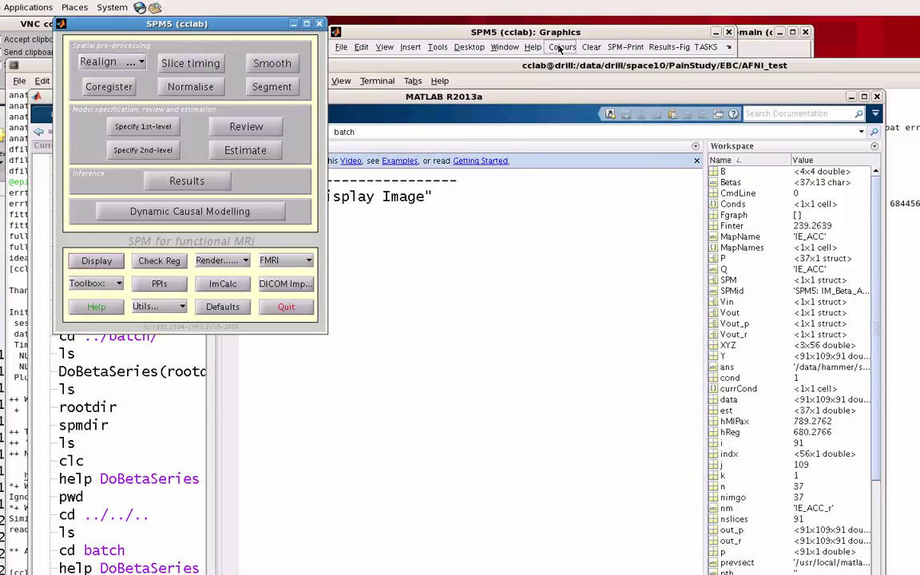
{"action": "left_click", "coordinate": [491, 33]}
Move the crosshair through the Right_M1 blob, leaving it at 37.0 -18.8 54.8 mm (intensity 1).
{"action": "left_click", "coordinate": [475, 124]}
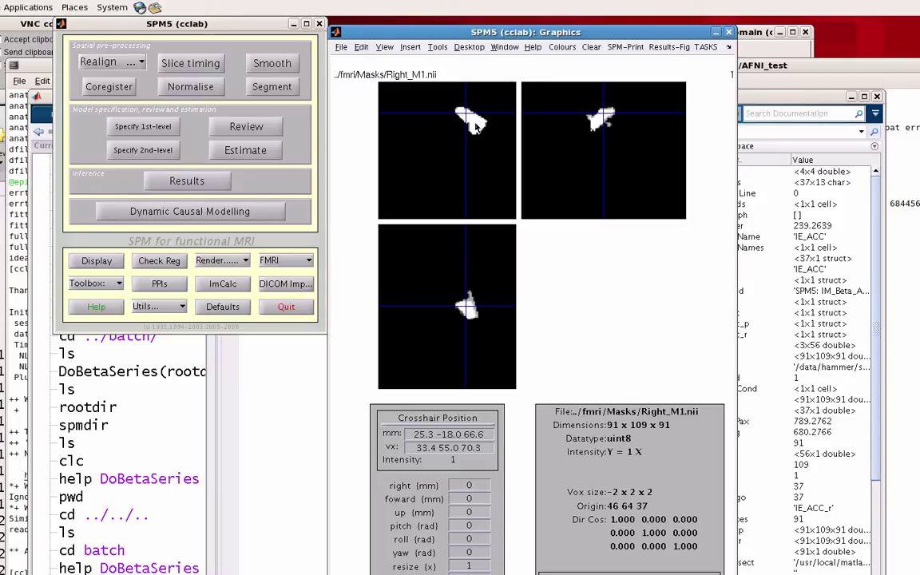
{"action": "left_click_drag", "start_coordinate": [475, 123], "coordinate": [488, 134]}
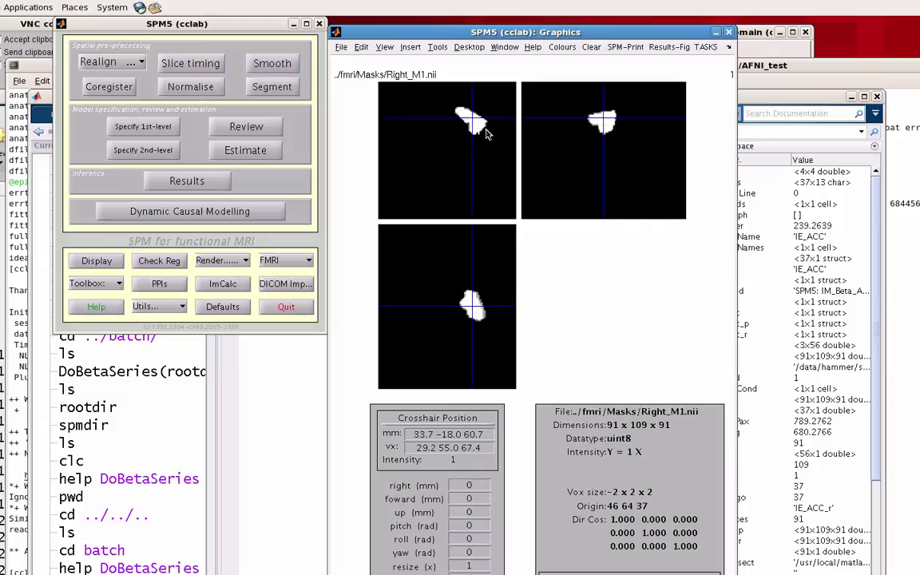
{"action": "left_click", "coordinate": [471, 308]}
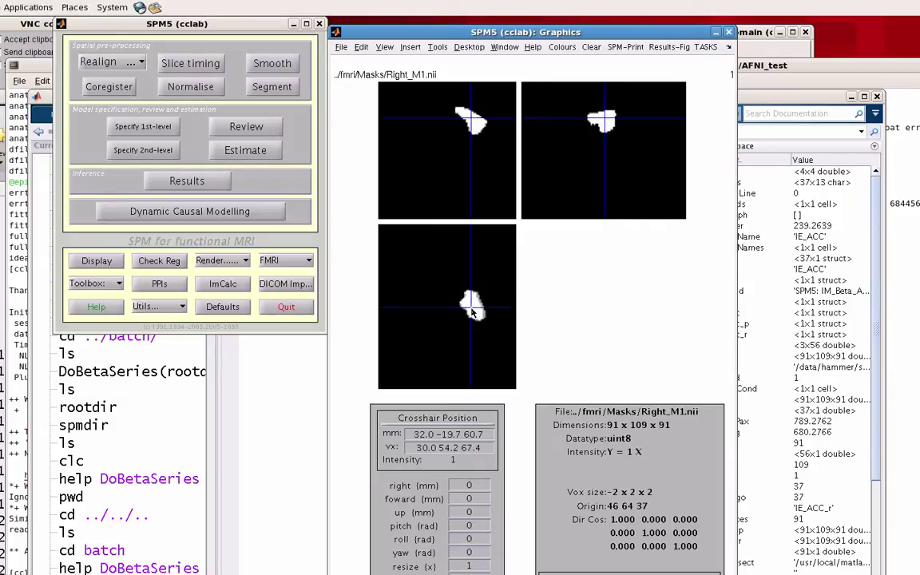
{"action": "left_click", "coordinate": [476, 126]}
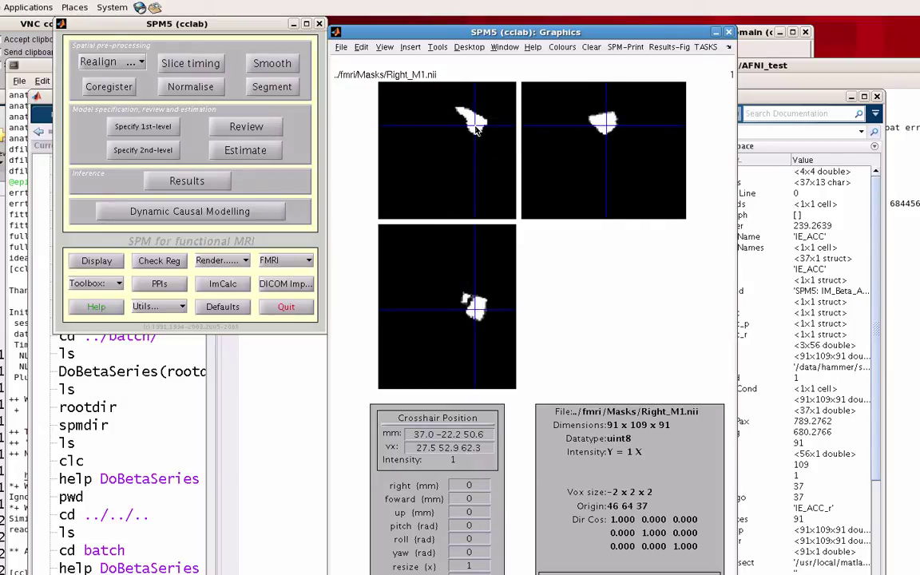
{"action": "left_click", "coordinate": [604, 124]}
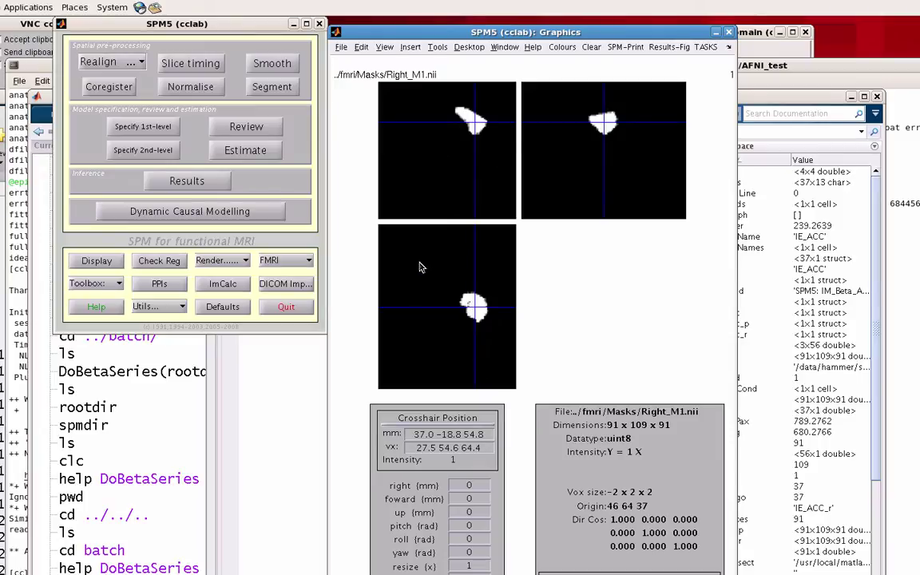
Run help DoBetaSeries to read its inputs (rootdir, subjects, spmdir, seedroi, Conds, MapNames) and example usage.
{"action": "left_click", "coordinate": [298, 399]}
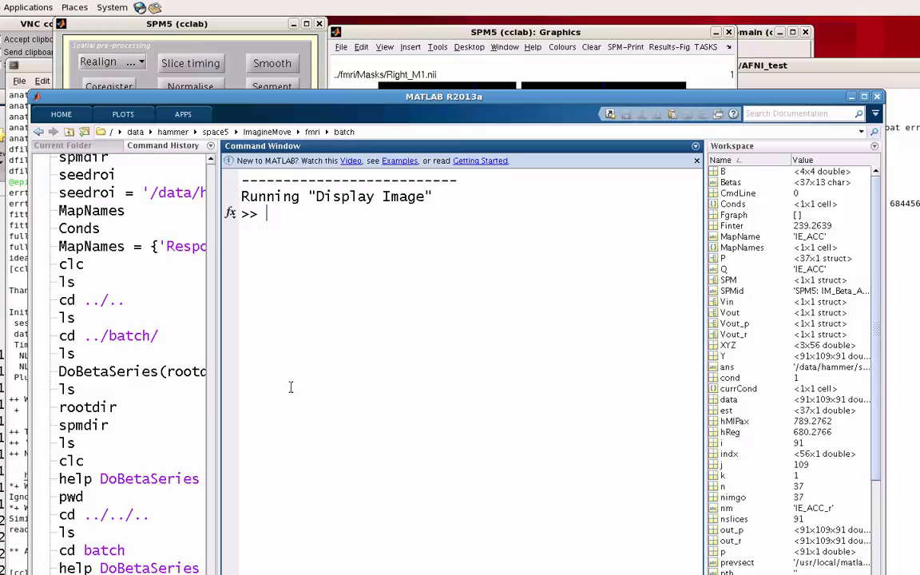
{"action": "type", "text": "help DoS"}
{"action": "key", "text": "BackSpace"}
{"action": "type", "text": "BetaSeries"}
{"action": "key", "text": "Return"}
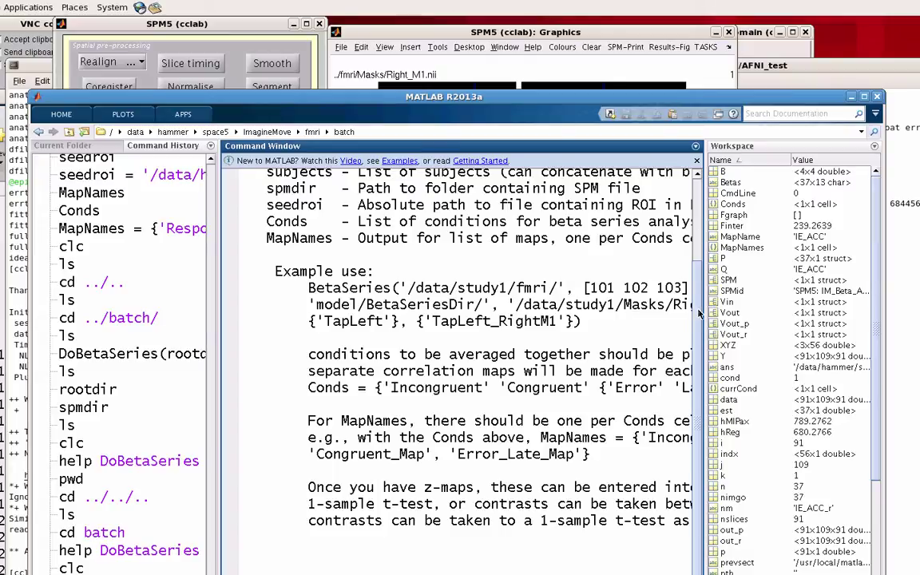
{"action": "scroll", "coordinate": [662, 264], "scroll_direction": "up", "scroll_amount": 2}
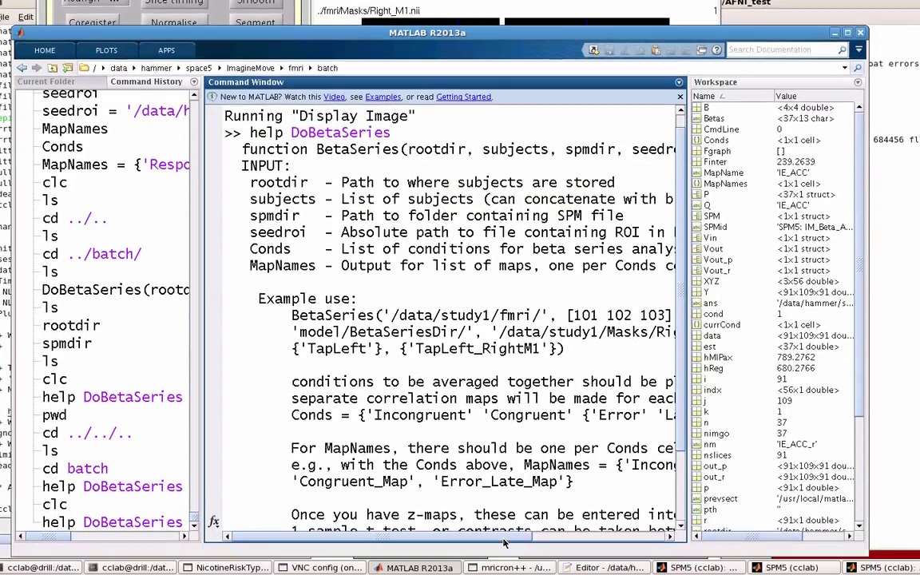
{"action": "scroll", "coordinate": [539, 477], "scroll_direction": "right", "scroll_amount": 4}
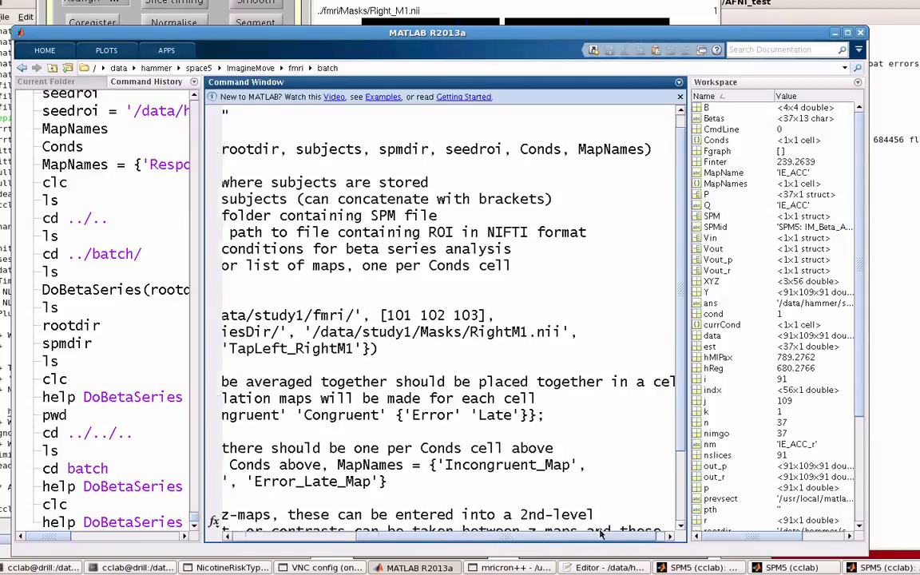
{"action": "scroll", "coordinate": [426, 298], "scroll_direction": "left", "scroll_amount": 4}
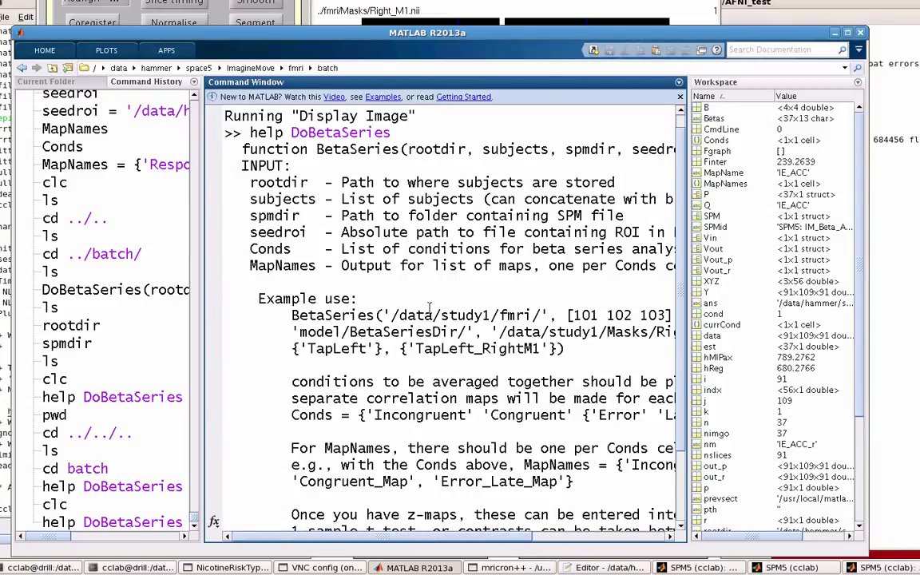
{"action": "scroll", "coordinate": [429, 308], "scroll_direction": "up", "scroll_amount": 1}
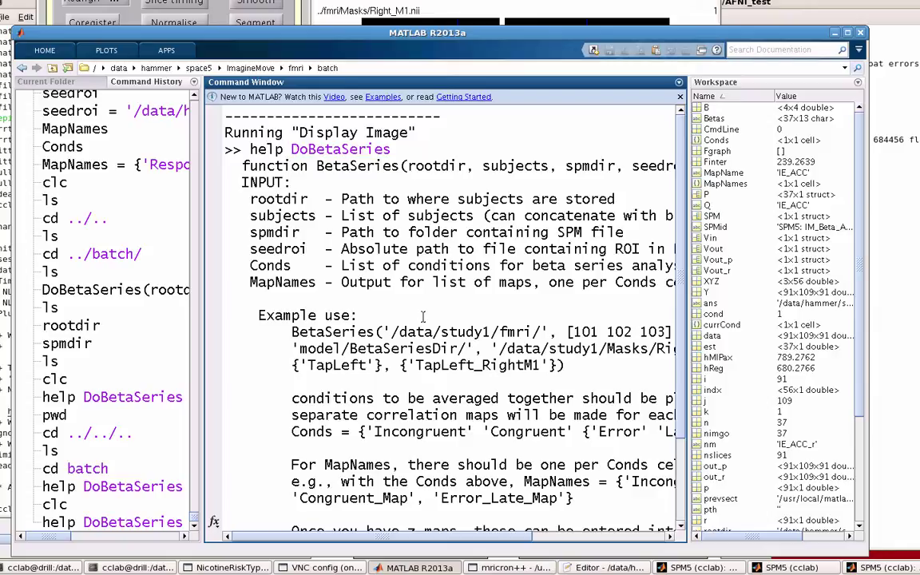
{"action": "left_click_drag", "start_coordinate": [408, 536], "coordinate": [499, 542]}
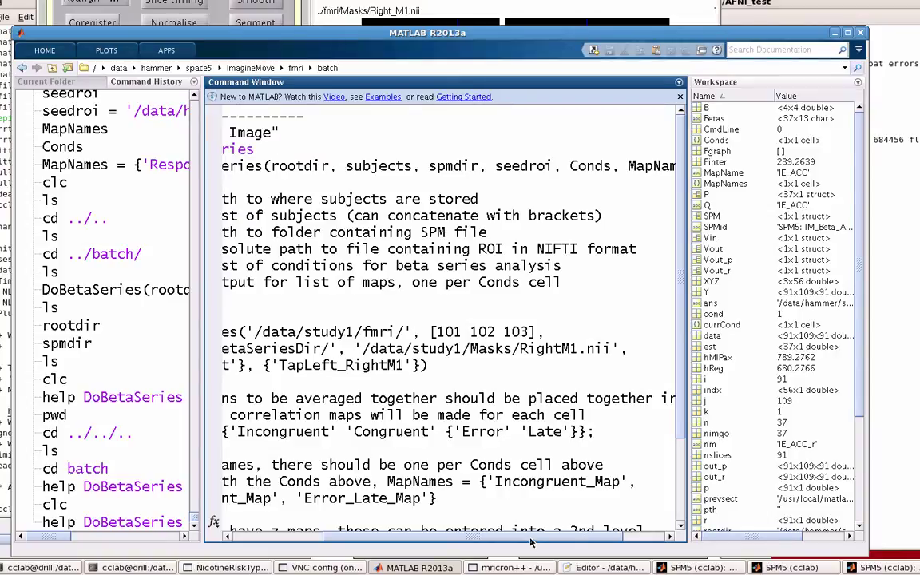
{"action": "scroll", "coordinate": [584, 539], "scroll_direction": "right", "scroll_amount": 3}
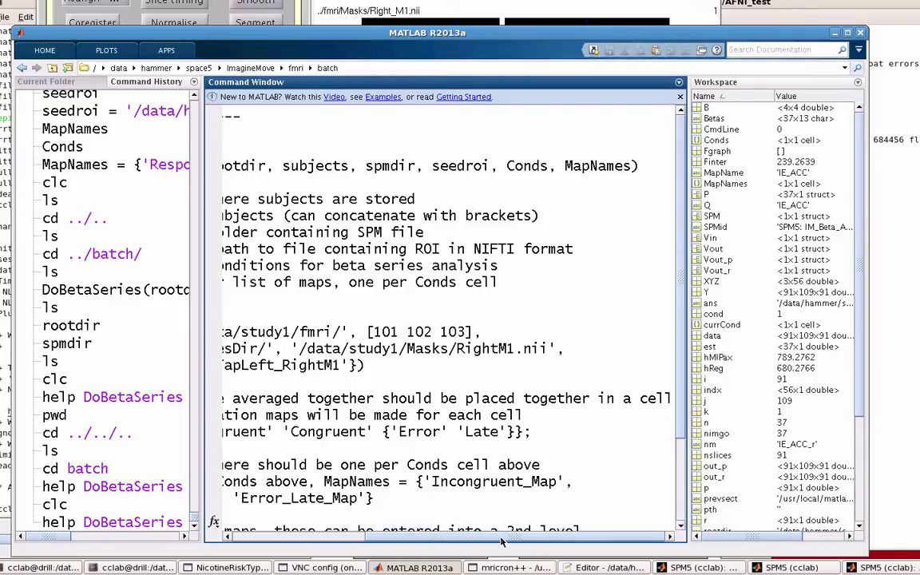
{"action": "left_click_drag", "start_coordinate": [501, 542], "coordinate": [466, 542]}
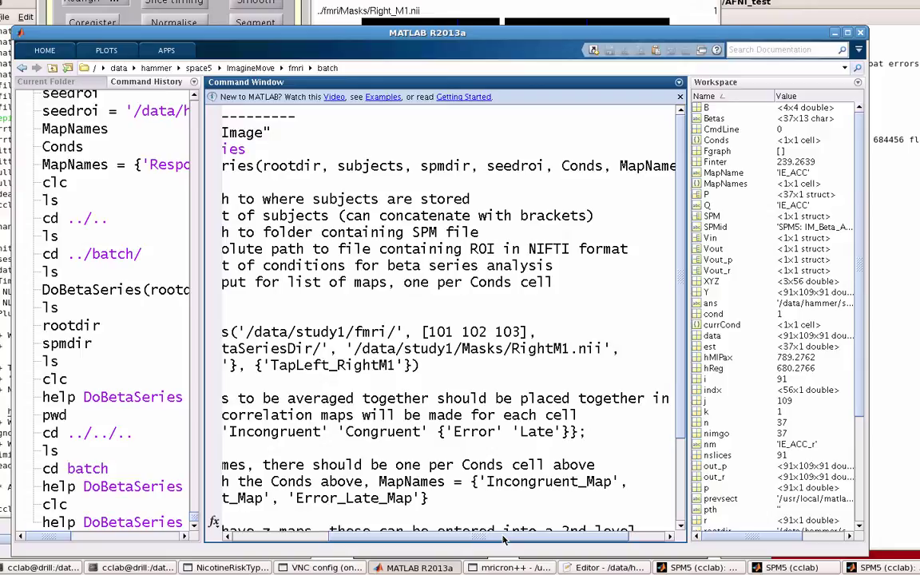
{"action": "left_click_drag", "start_coordinate": [503, 540], "coordinate": [533, 541]}
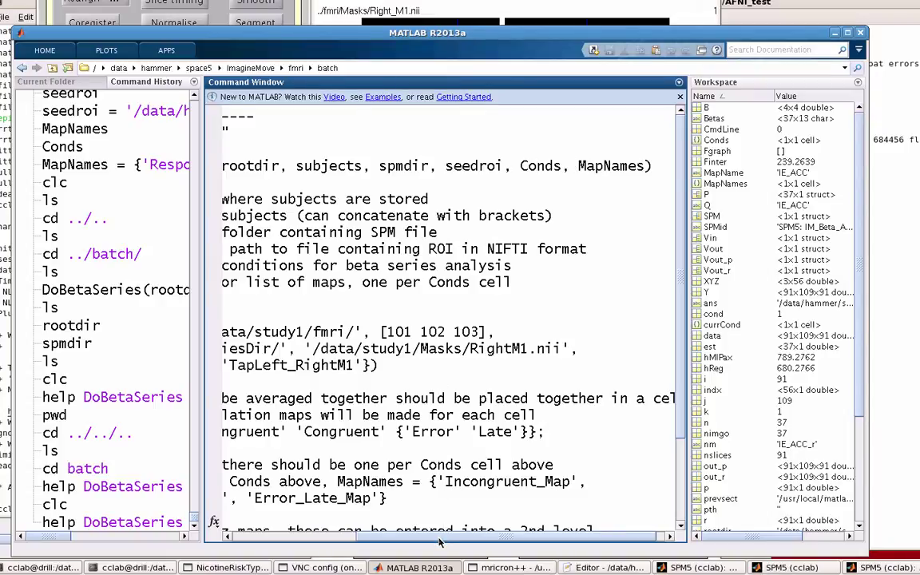
{"action": "left_click_drag", "start_coordinate": [432, 541], "coordinate": [295, 542]}
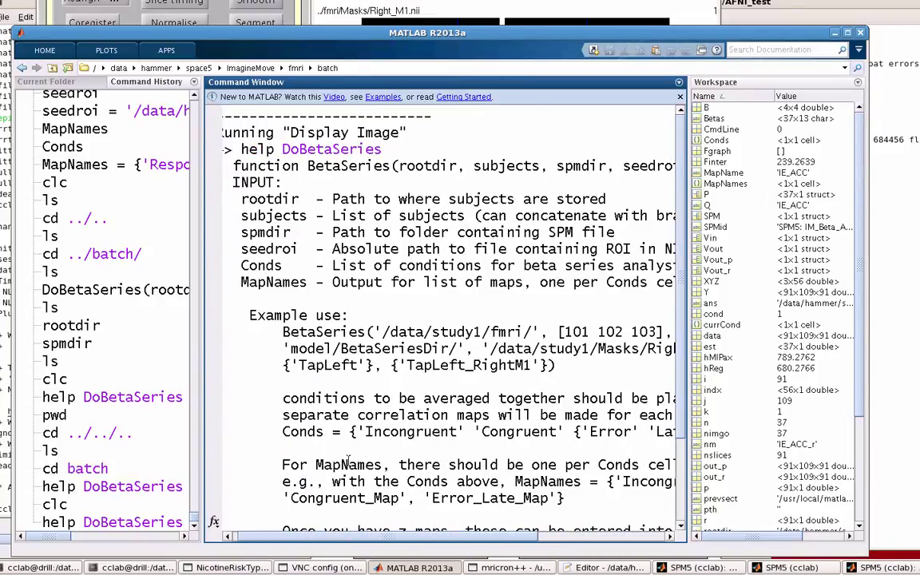
{"action": "scroll", "coordinate": [348, 460], "scroll_direction": "down", "scroll_amount": 3}
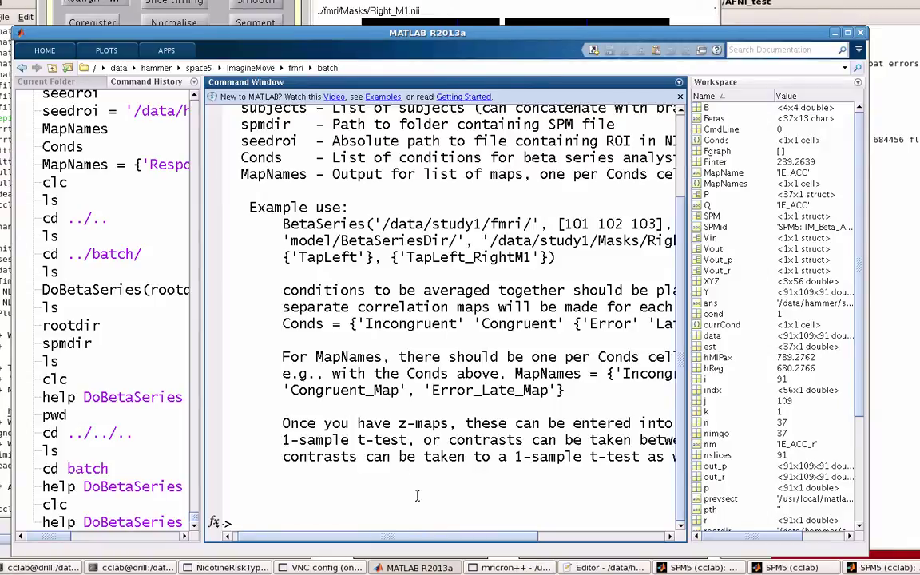
List the current folder and print rootdir as /data/hammer/space5/ImagineMove/fmri/.
{"action": "type", "text": "ls"}
{"action": "key", "text": "Return"}
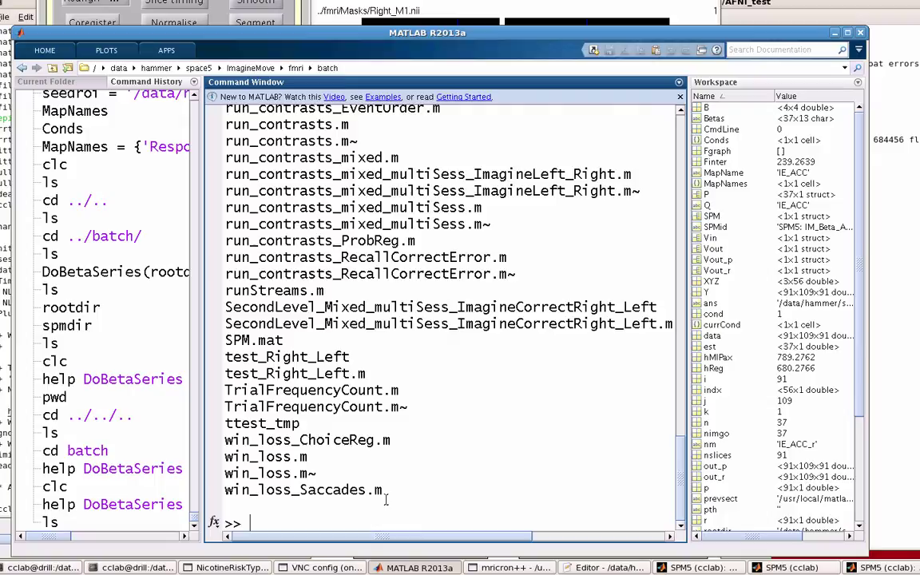
{"action": "type", "text": "DoBetaSeries"}
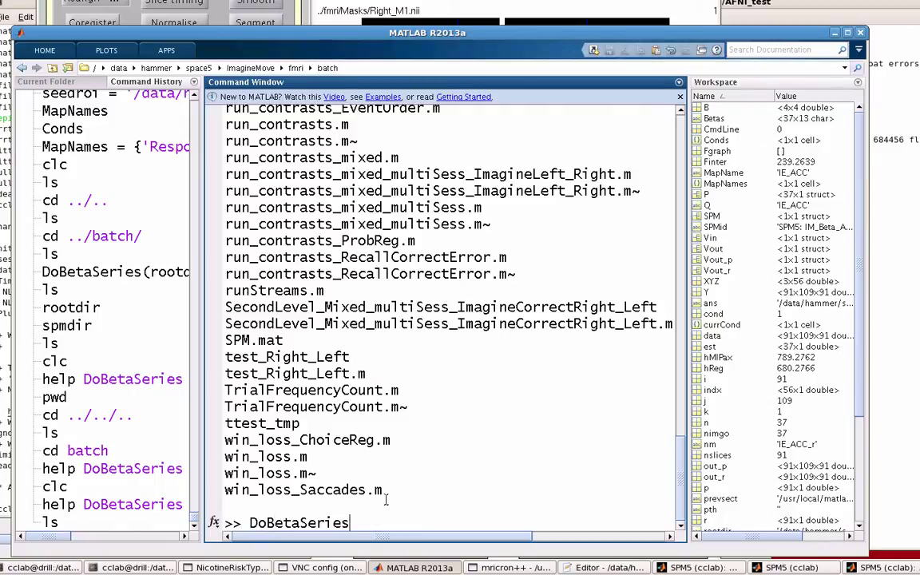
{"action": "key", "text": "Escape"}
{"action": "type", "text": "rootdir"}
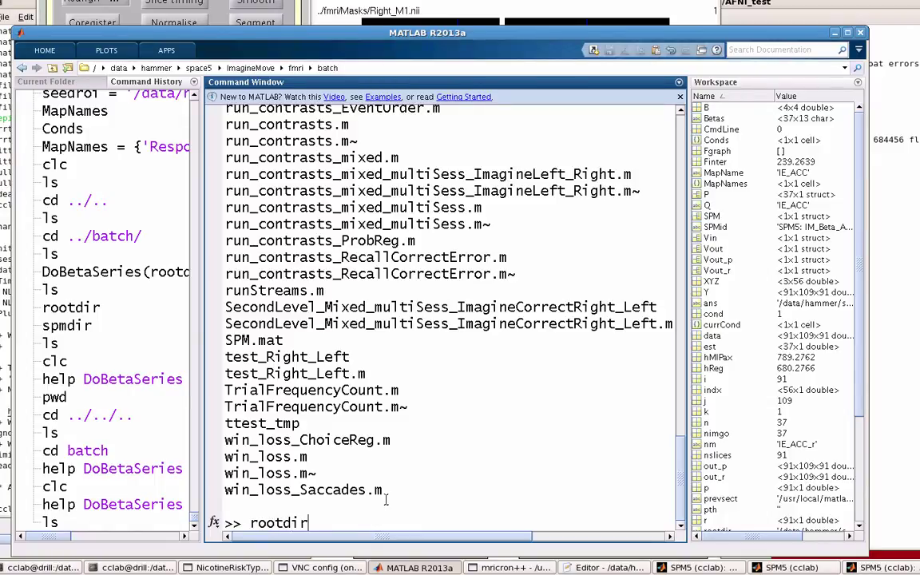
{"action": "key", "text": "Return"}
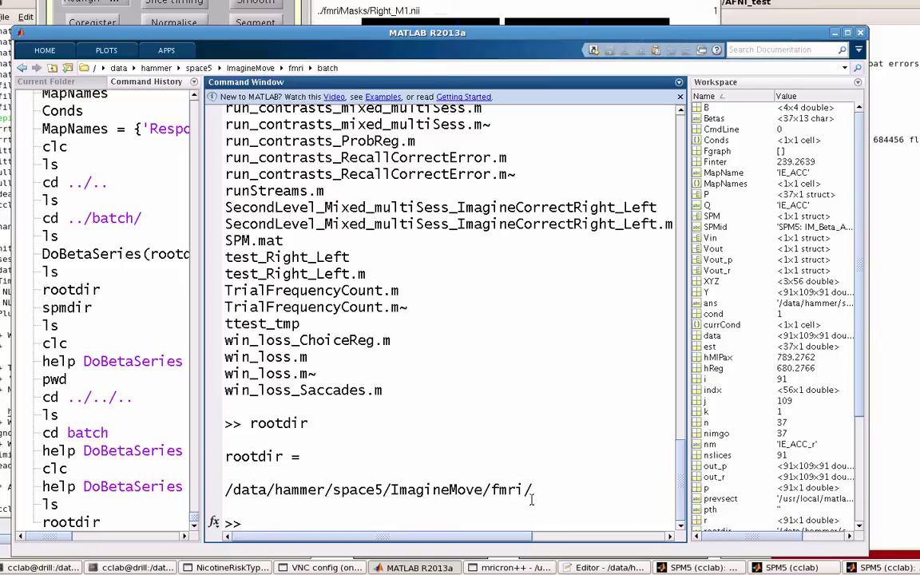
List /data/hammer/space5/ImagineMove/fmri, showing subject folders 201–222 plus 2ndLevel, batch and Masks.
{"action": "type", "text": "ls /data/"}
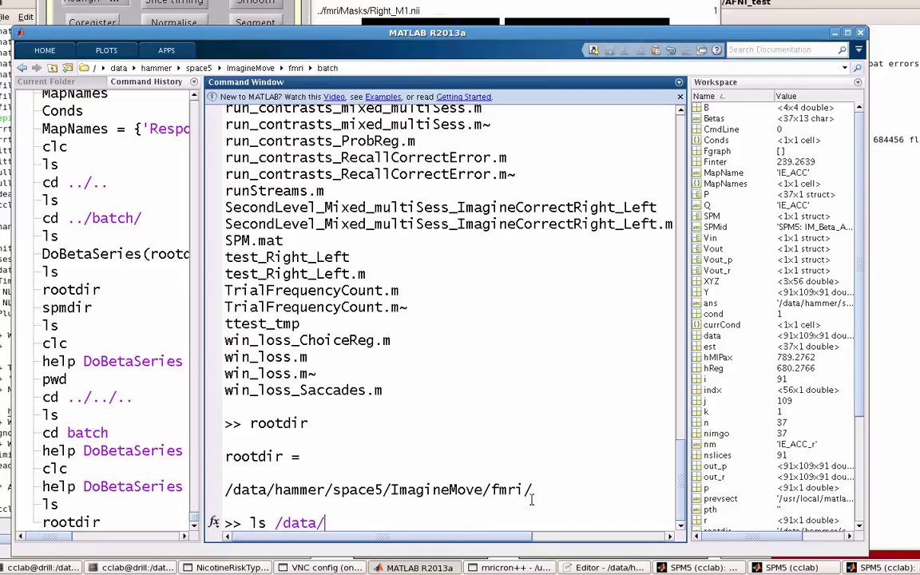
{"action": "type", "text": "hammer/space5/Im"}
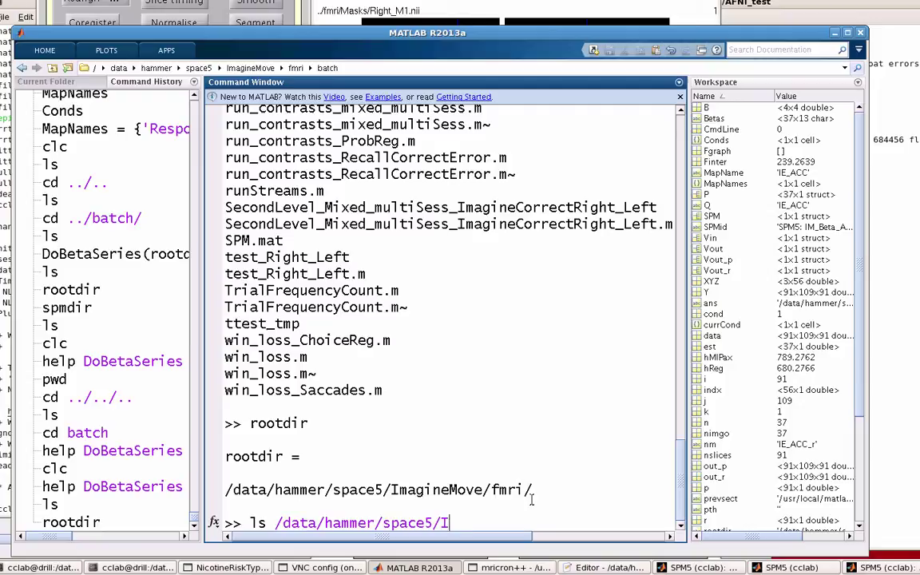
{"action": "key", "text": "Tab"}
{"action": "type", "text": "fmri"}
{"action": "key", "text": "Return"}
{"action": "scroll", "coordinate": [316, 373], "scroll_direction": "up", "scroll_amount": 8}
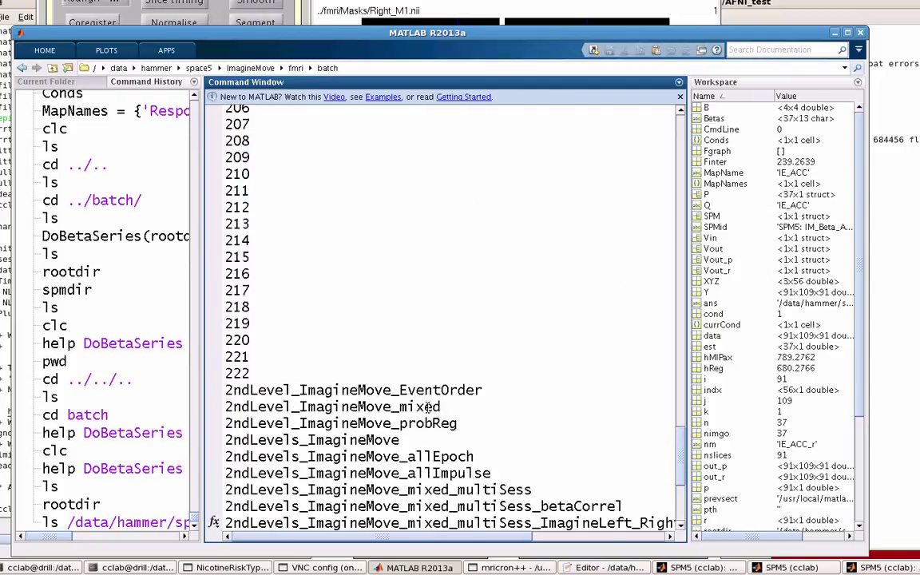
{"action": "scroll", "coordinate": [280, 240], "scroll_direction": "down", "scroll_amount": 3}
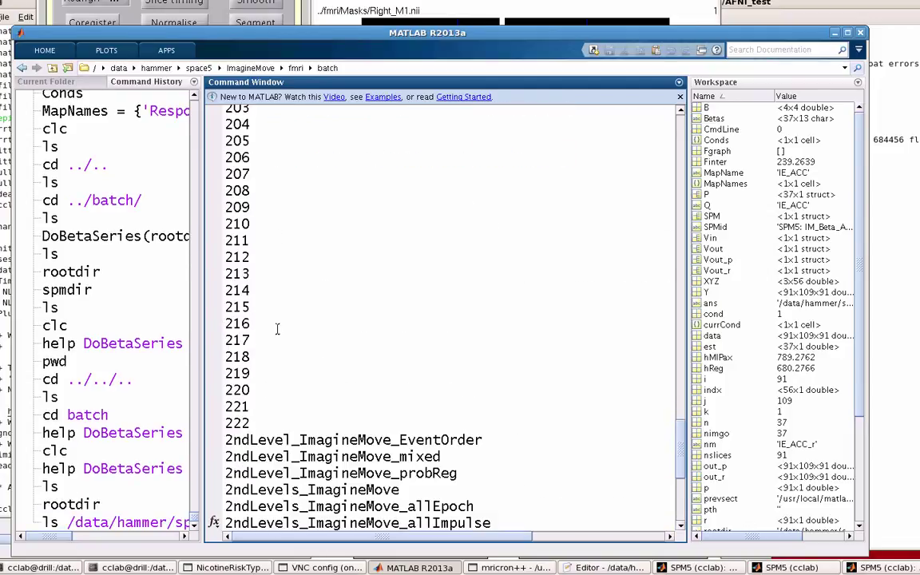
{"action": "scroll", "coordinate": [308, 385], "scroll_direction": "up", "scroll_amount": 3}
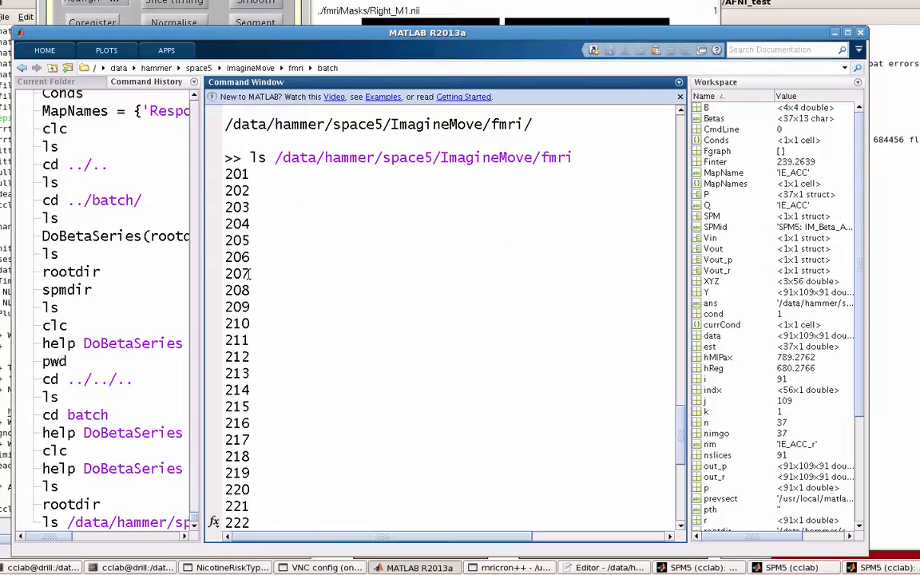
{"action": "scroll", "coordinate": [330, 353], "scroll_direction": "down", "scroll_amount": 9}
{"action": "key", "text": "Up"}
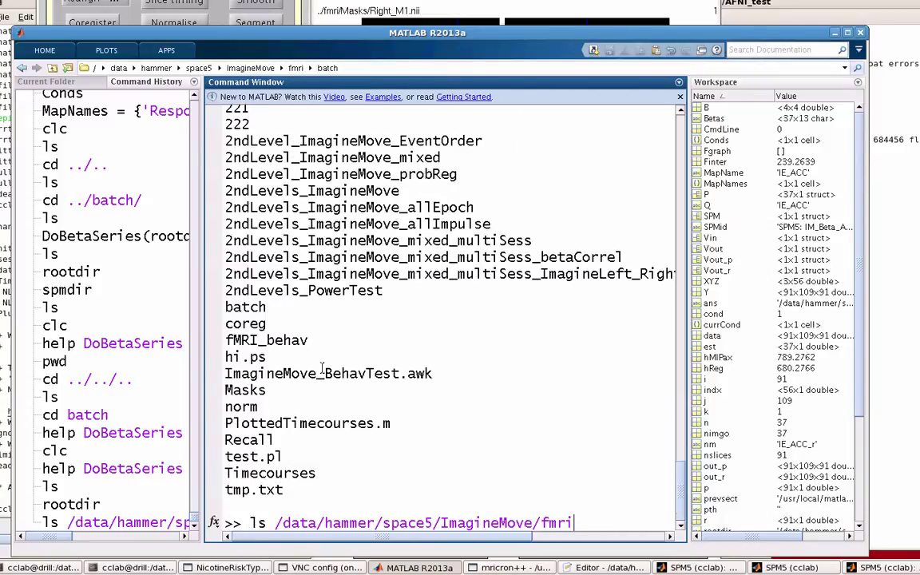
{"action": "key", "text": "Escape"}
{"action": "type", "text": "subjects"}
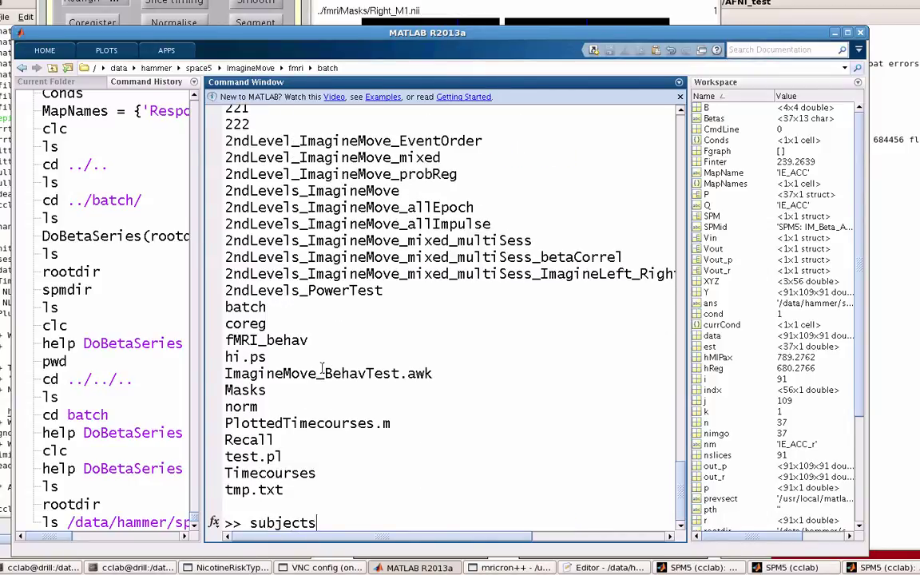
{"action": "key", "text": "Return"}
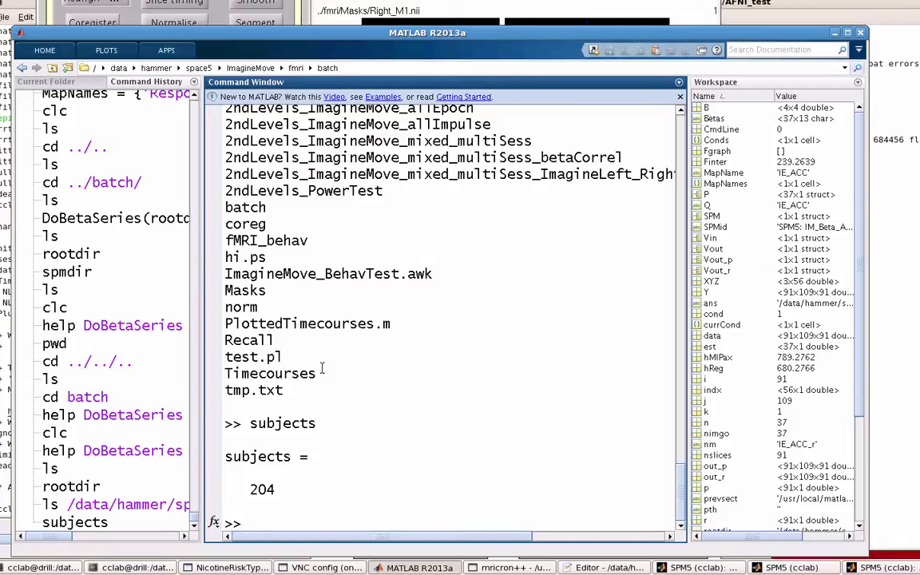
{"action": "key", "text": "Up"}
{"action": "type", "text": "= "}
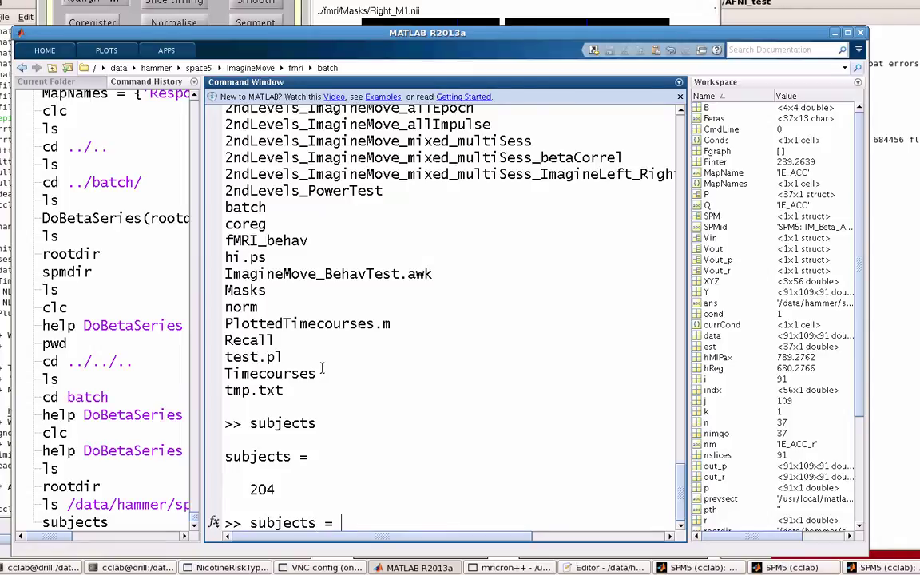
{"action": "type", "text": "[204 205 206"}
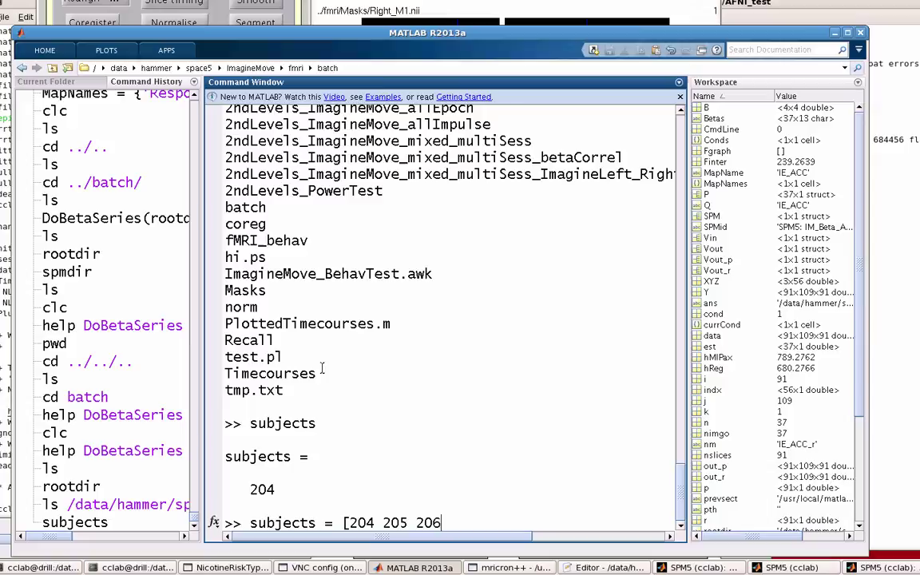
{"action": "type", "text": " 207]"}
{"action": "key", "text": "Escape"}
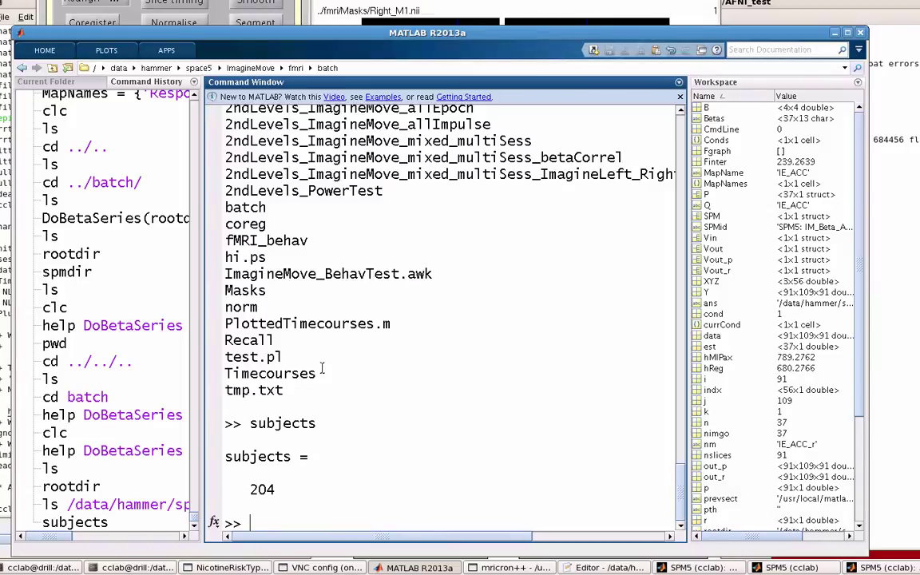
{"action": "type", "text": "spmdir"}
{"action": "key", "text": "Return"}
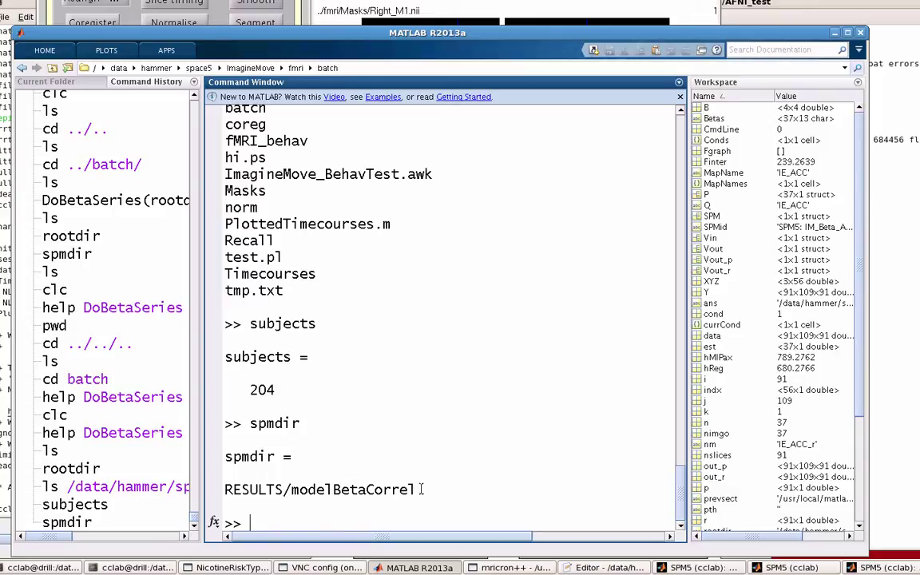
List ../204/RESULTS/modelBetaCorrel, showing beta images through beta_0151, SPM.mat and spmT_0001.
{"action": "type", "text": "ls ../204/"}
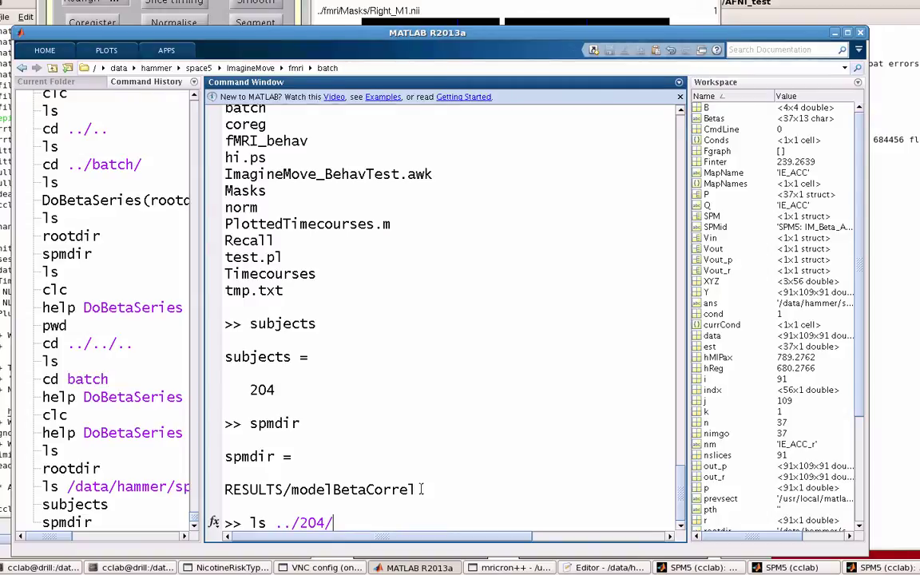
{"action": "type", "text": "RESULTS/"}
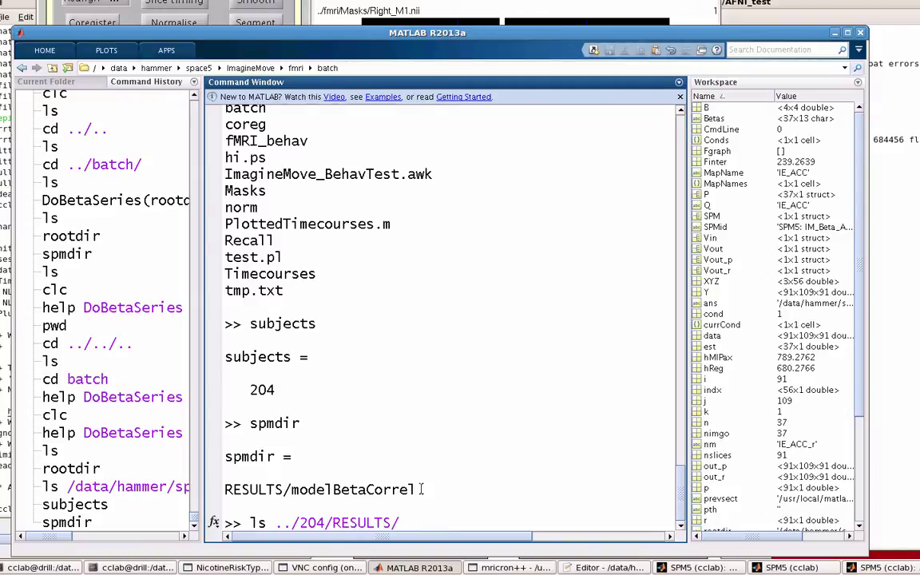
{"action": "type", "text": "model"}
{"action": "key", "text": "Tab"}
{"action": "key", "text": "Down"}
{"action": "key", "text": "Return"}
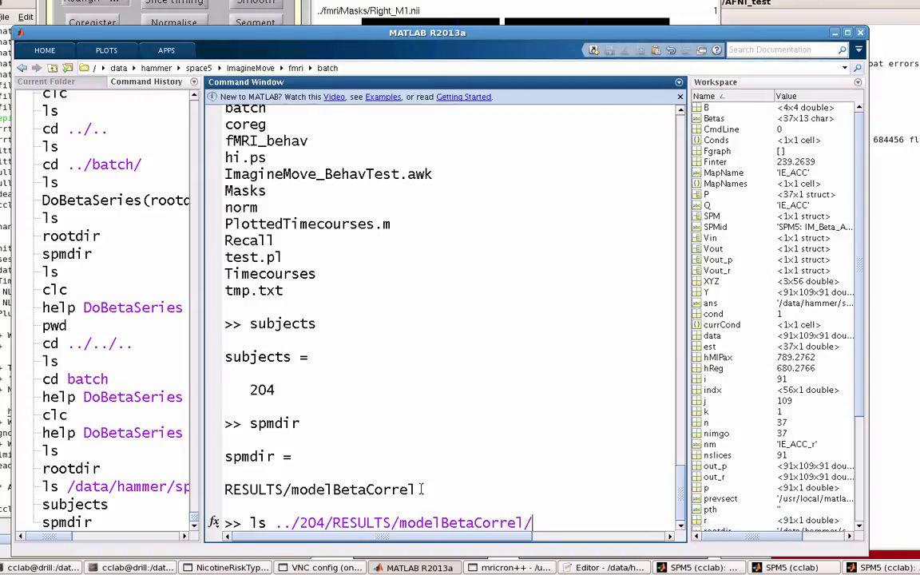
{"action": "key", "text": "Return"}
{"action": "scroll", "coordinate": [421, 489], "scroll_direction": "up", "scroll_amount": 8}
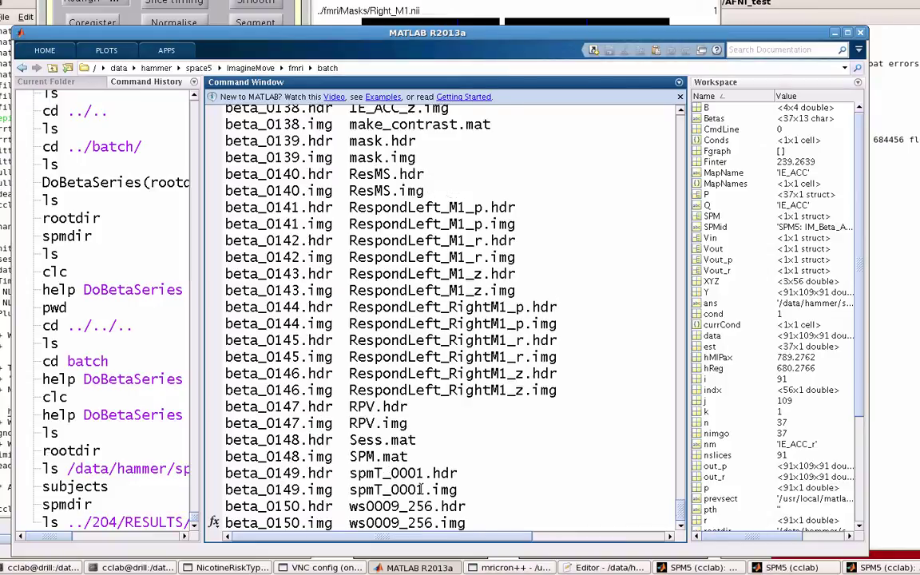
{"action": "scroll", "coordinate": [261, 386], "scroll_direction": "up", "scroll_amount": 6}
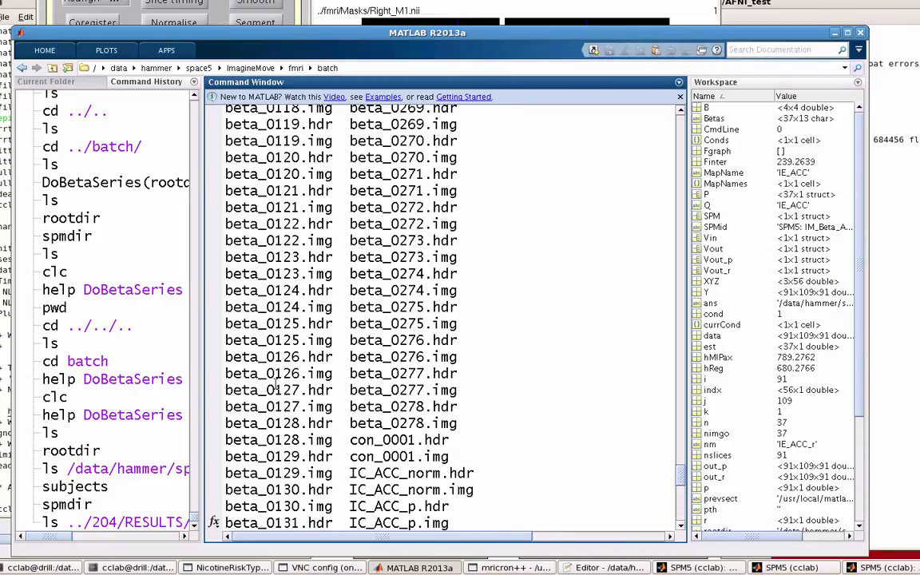
{"action": "scroll", "coordinate": [383, 389], "scroll_direction": "up", "scroll_amount": 2}
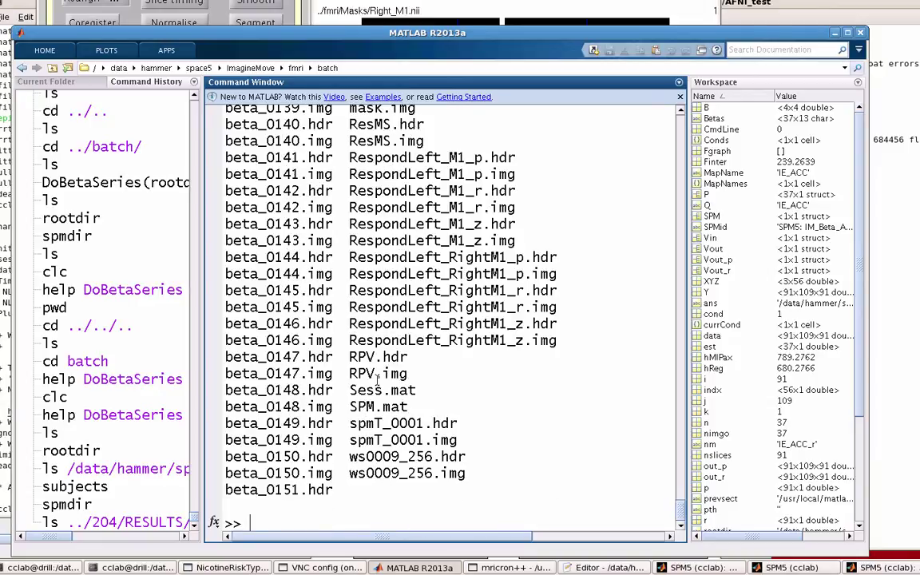
List the batch folder and print seedroi (Masks/Right_M1.nii), Conds and MapNames.
{"action": "type", "text": "ls"}
{"action": "key", "text": "Return"}
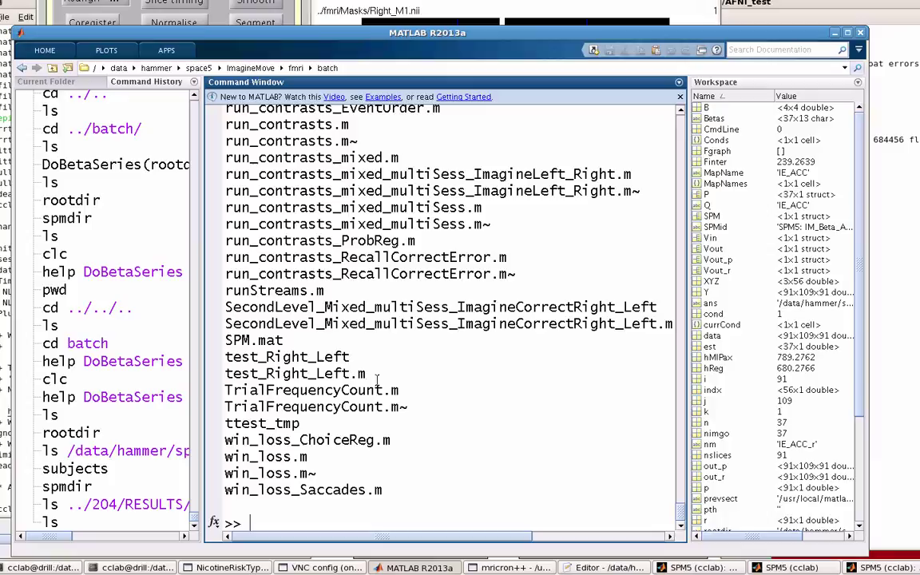
{"action": "type", "text": "seedroi"}
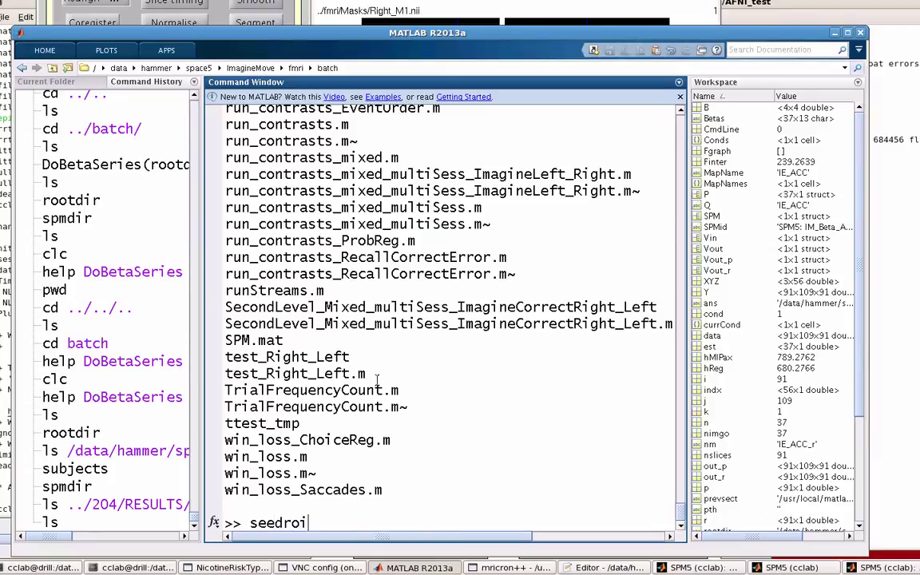
{"action": "key", "text": "Return"}
{"action": "scroll", "coordinate": [389, 492], "scroll_direction": "right", "scroll_amount": 3}
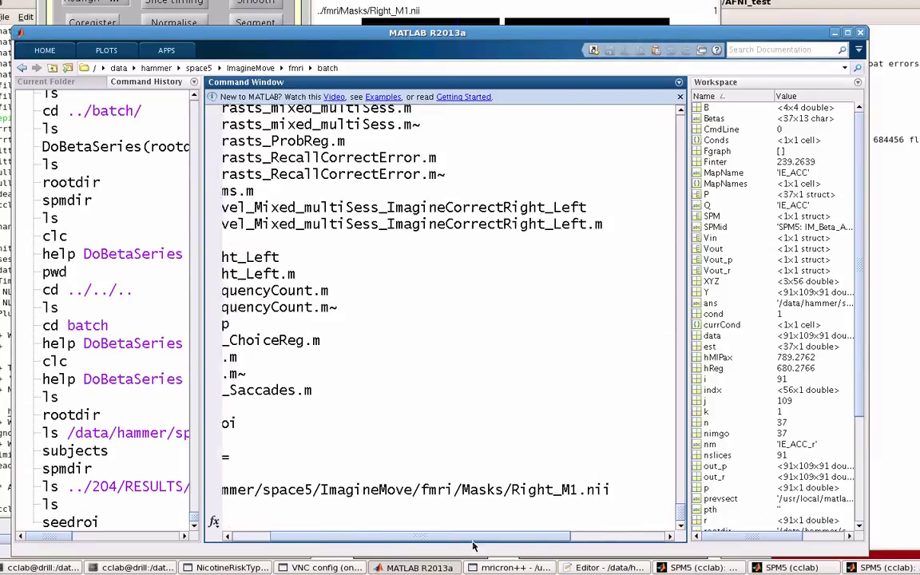
{"action": "scroll", "coordinate": [389, 491], "scroll_direction": "left", "scroll_amount": 3}
{"action": "type", "text": "Conds"}
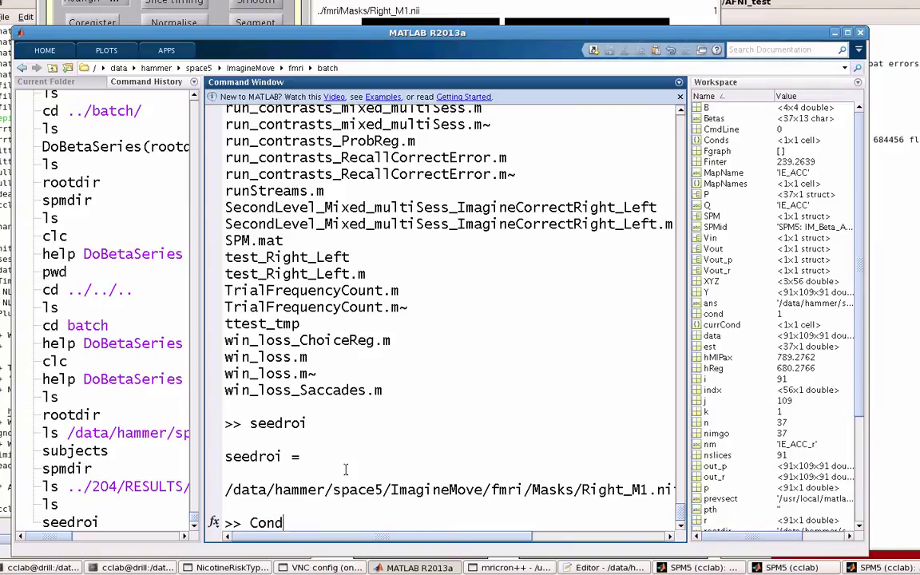
{"action": "key", "text": "Return"}
{"action": "type", "text": "MapNames"}
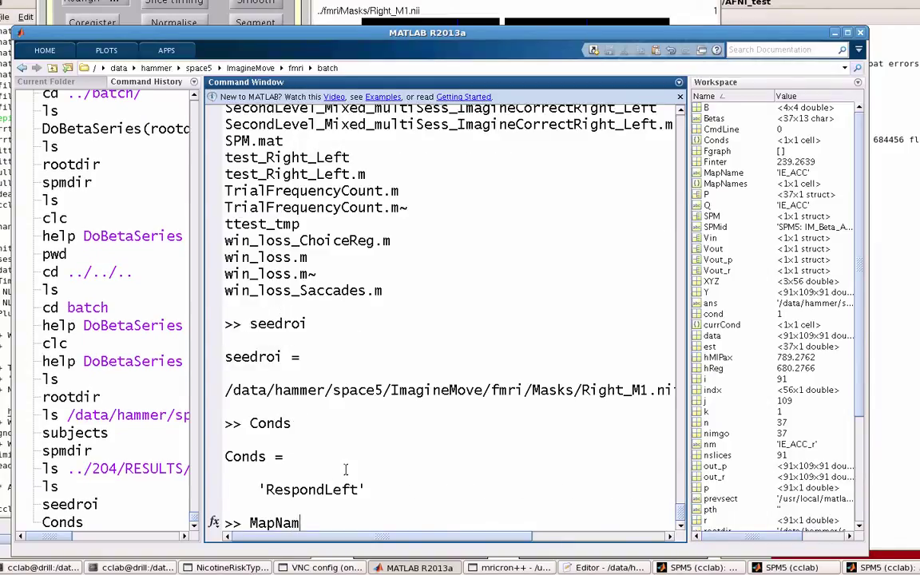
{"action": "key", "text": "Return"}
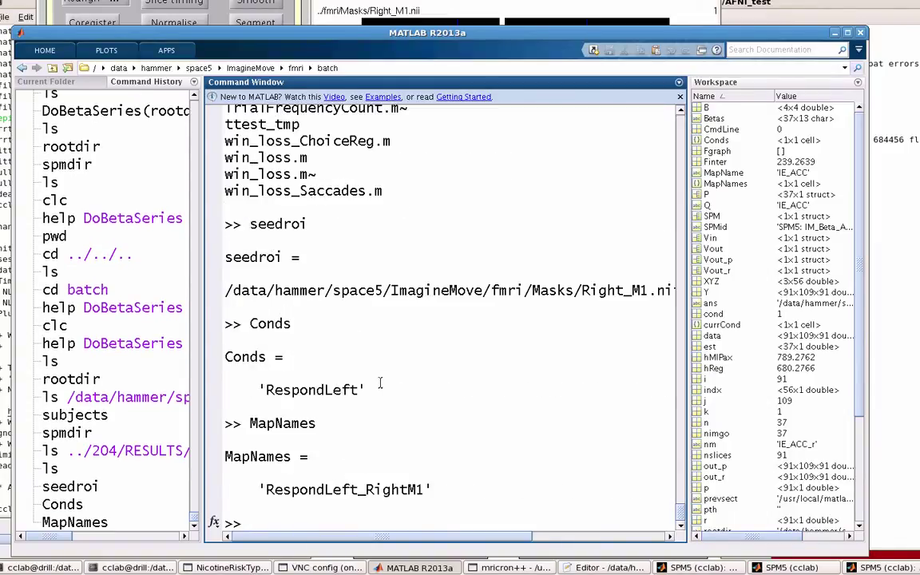
Highlight the values 'RespondLeft' and 'RespondLeft_RightM1', then start typing the DoBetaSeries call.
{"action": "left_click_drag", "start_coordinate": [362, 390], "coordinate": [265, 390]}
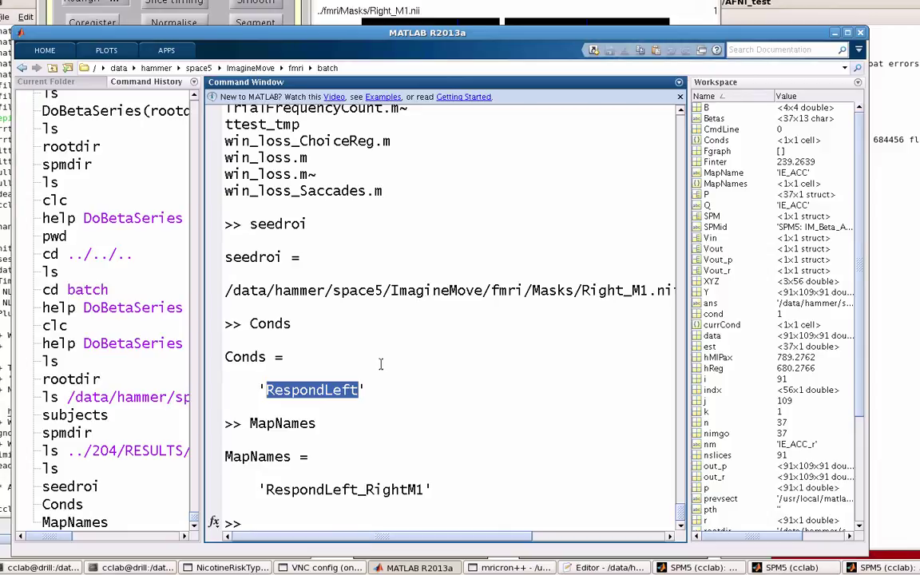
{"action": "mouse_move", "coordinate": [364, 390]}
{"action": "left_mouse_down"}
{"action": "mouse_move", "coordinate": [265, 389]}
{"action": "mouse_move", "coordinate": [358, 397]}
{"action": "left_mouse_up"}
{"action": "left_click", "coordinate": [363, 390]}
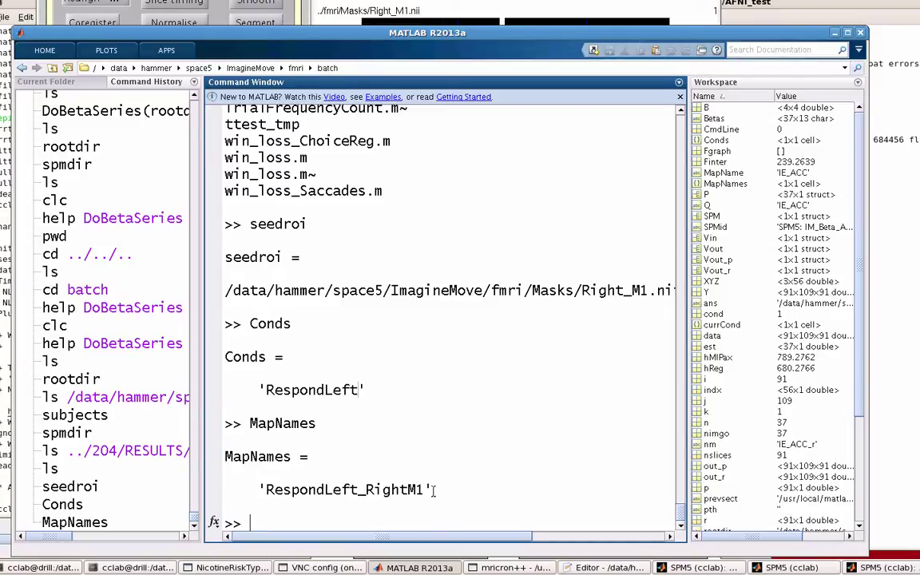
{"action": "left_click_drag", "start_coordinate": [424, 490], "coordinate": [267, 490]}
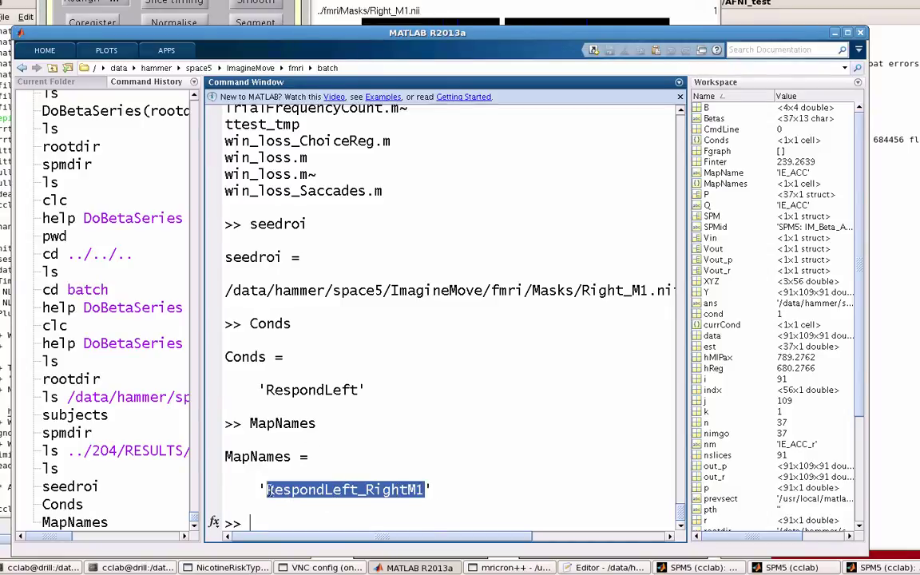
{"action": "left_click", "coordinate": [315, 525]}
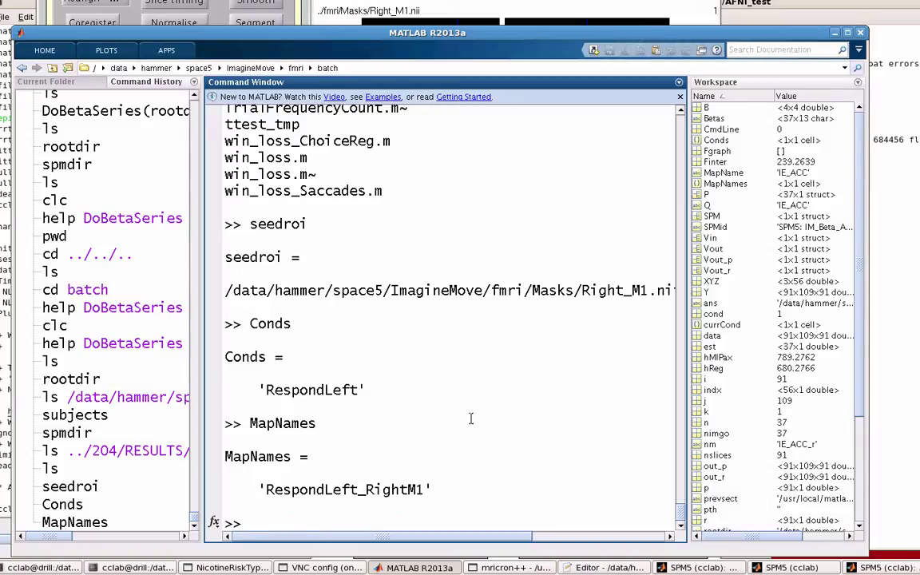
{"action": "type", "text": "DoBetaSeries("}
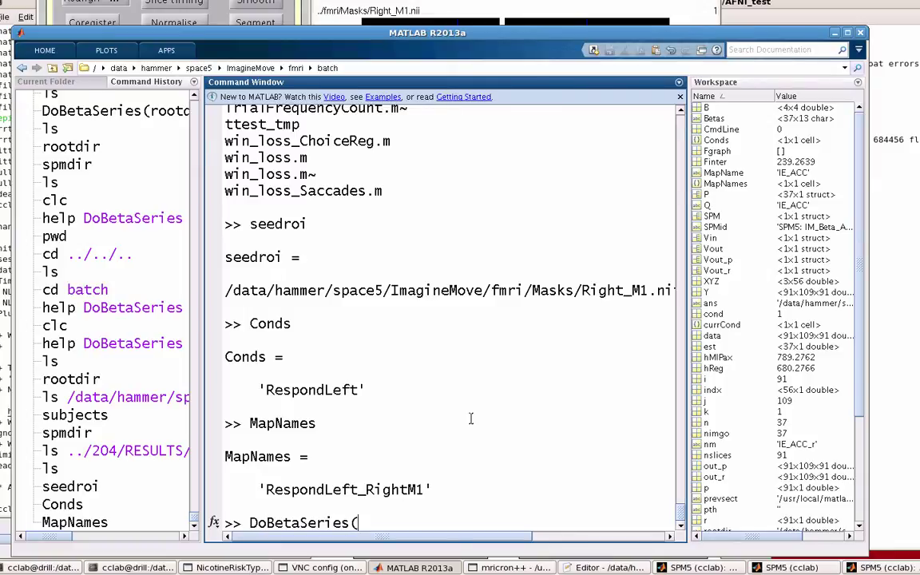
{"action": "type", "text": "rootdiu"}
Run DoBetaSeries(rootdir, subjects, spmdir, seedroi, Conds, MapNames) and list the new RespondLeft_RightM1 p, r, z maps.
{"action": "key", "text": "BackSpace"}
{"action": "key", "text": "BackSpace"}
{"action": "type", "text": "ir, subjects, "}
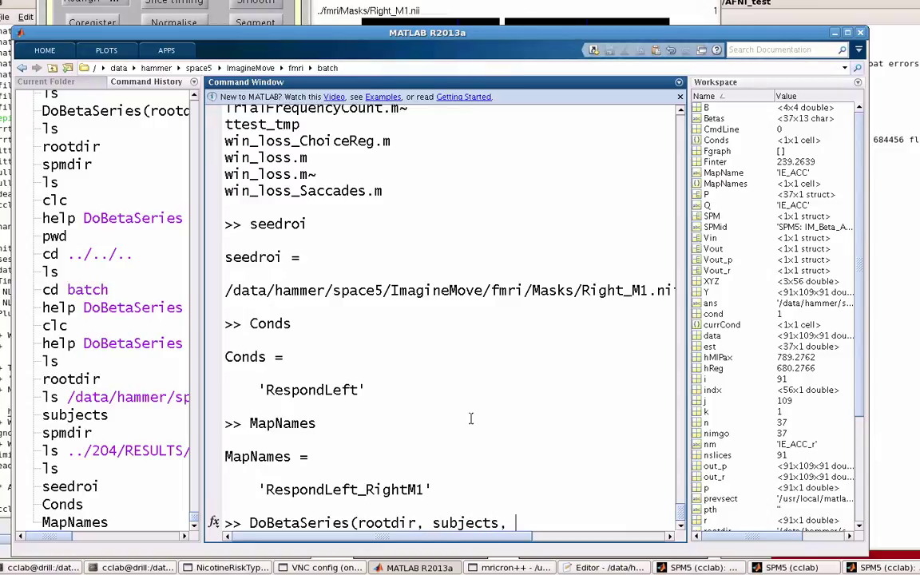
{"action": "type", "text": "spmdir, seedroi, C"}
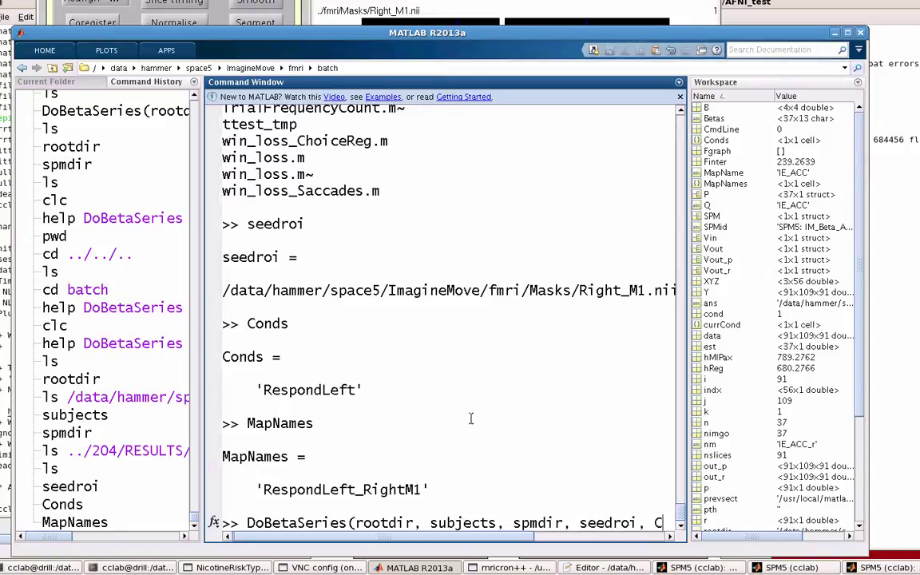
{"action": "type", "text": "onds, MapNames"}
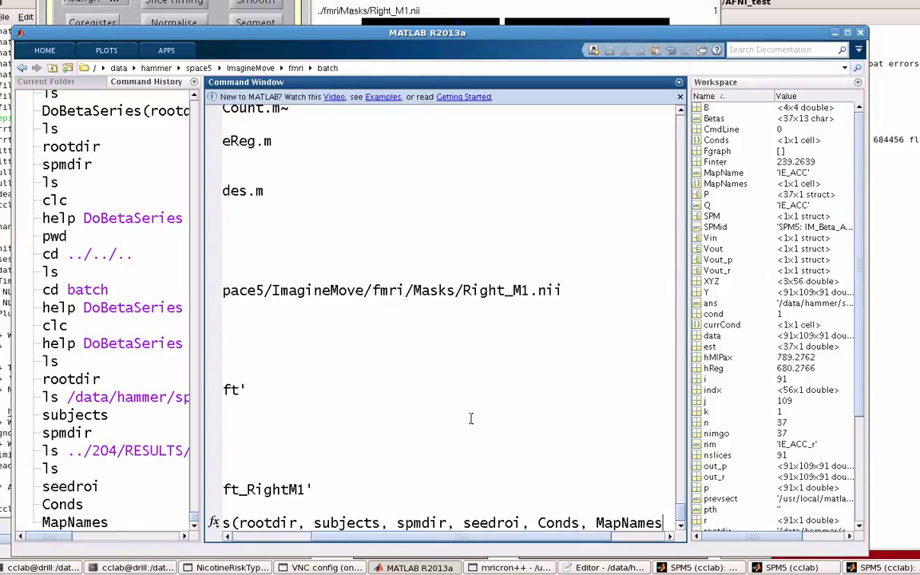
{"action": "type", "text": ")"}
{"action": "key", "text": "Return"}
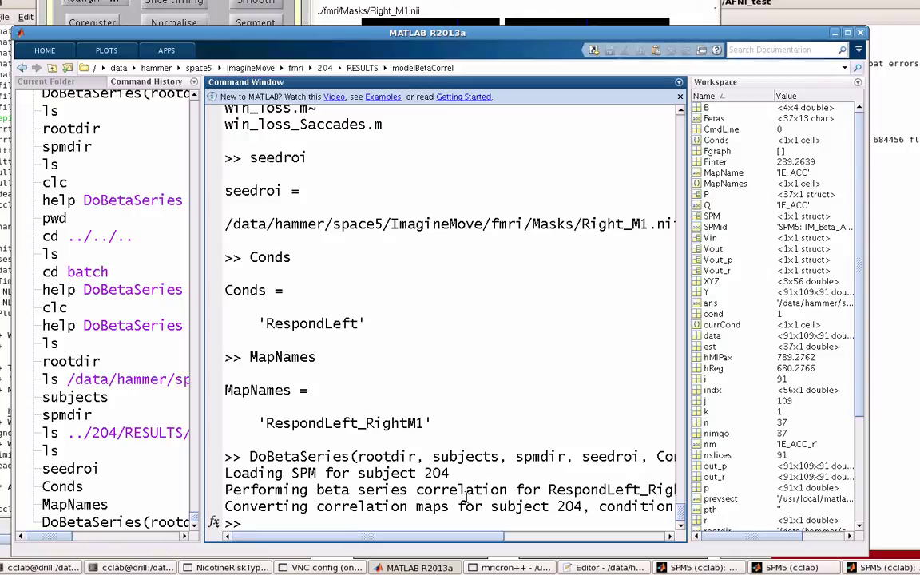
{"action": "type", "text": "ls"}
{"action": "key", "text": "Return"}
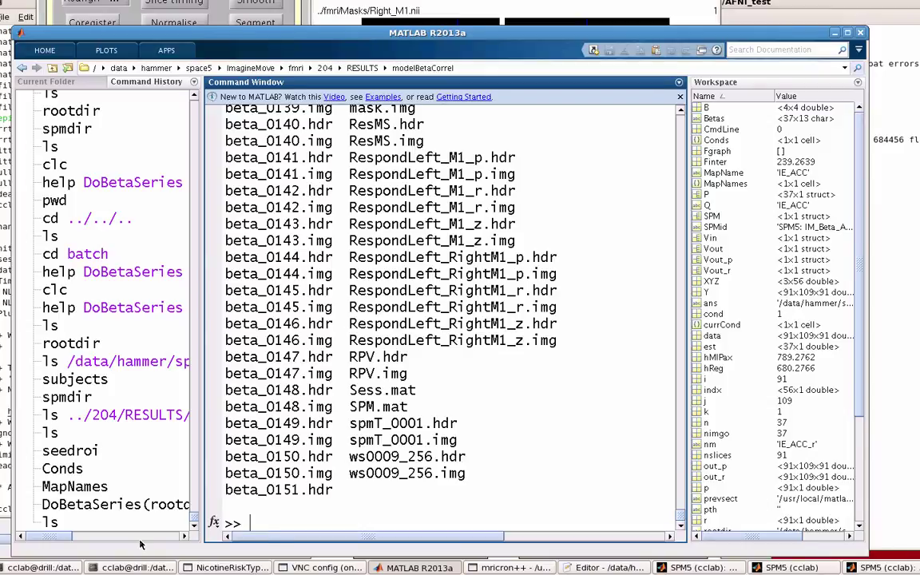
Launch mricron++ & from the modelBetaCorrel terminal and dismiss the two startup error dialogs.
{"action": "left_click", "coordinate": [44, 567]}
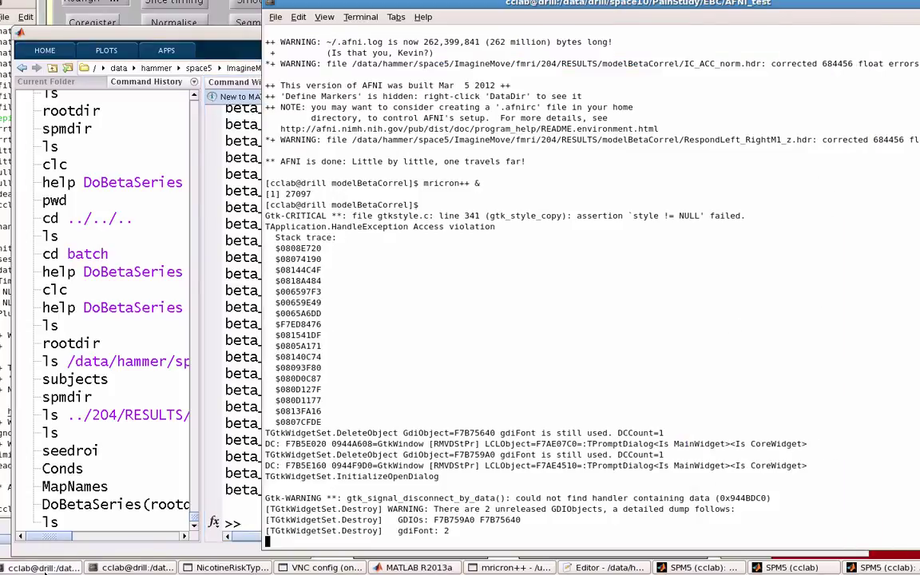
{"action": "left_click", "coordinate": [131, 567]}
{"action": "left_click", "coordinate": [405, 518]}
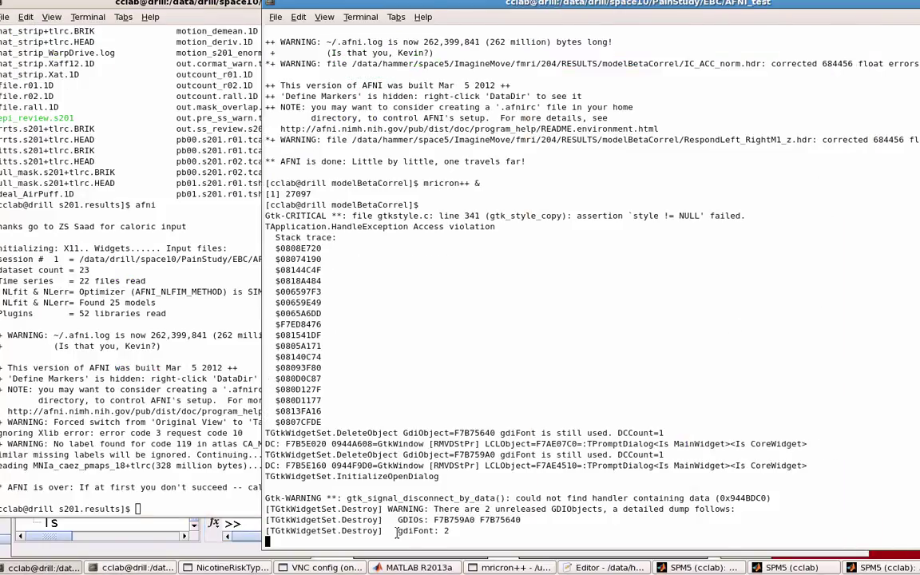
{"action": "key", "text": "Return"}
{"action": "type", "text": "mricron++ &"}
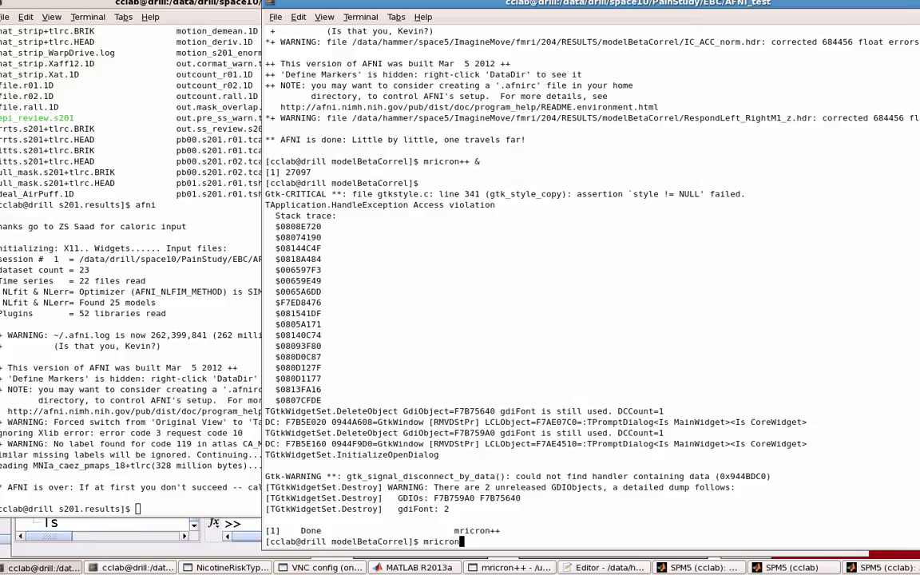
{"action": "key", "text": "Return"}
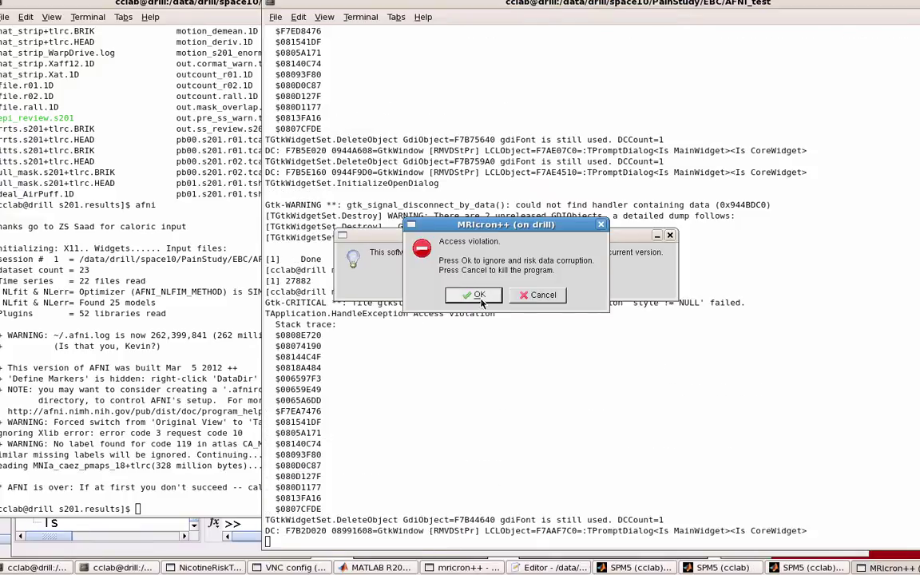
{"action": "left_click", "coordinate": [426, 269]}
{"action": "left_click", "coordinate": [457, 253]}
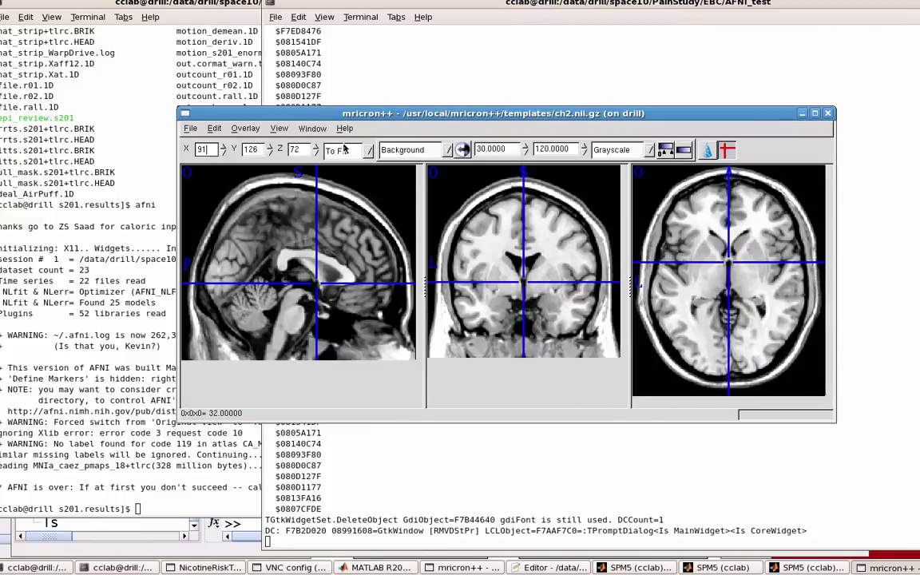
Add RespondLeft_RightM1_z.hdr as an overlay on the ch2 template.
{"action": "left_click", "coordinate": [245, 128]}
{"action": "left_click", "coordinate": [260, 142]}
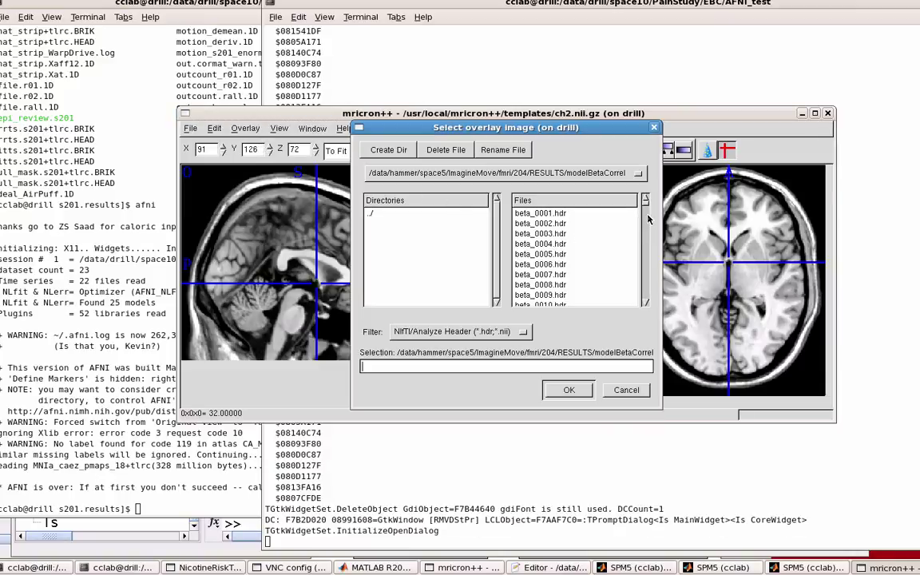
{"action": "left_click_drag", "start_coordinate": [646, 207], "coordinate": [648, 292]}
{"action": "scroll", "coordinate": [562, 257], "scroll_direction": "down", "scroll_amount": 5}
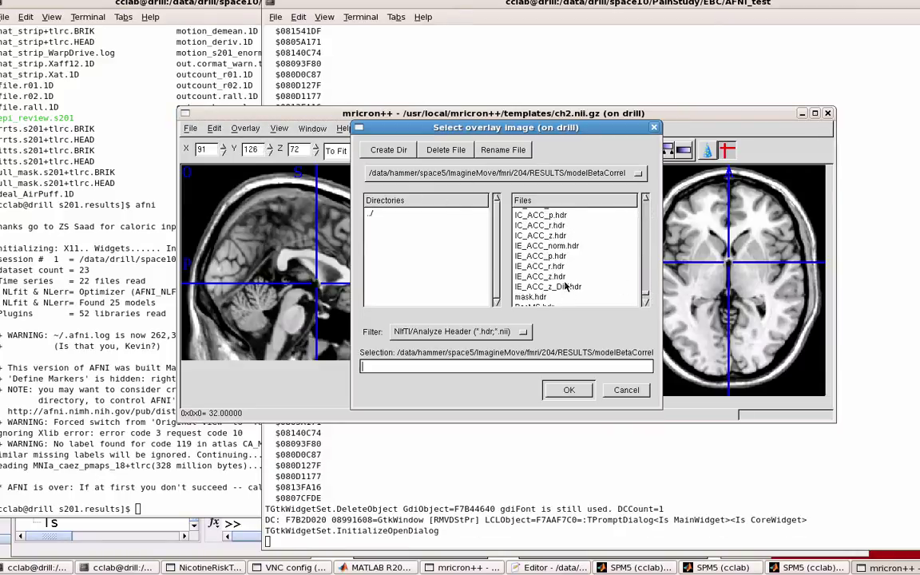
{"action": "scroll", "coordinate": [569, 283], "scroll_direction": "down", "scroll_amount": 3}
{"action": "double_click", "coordinate": [578, 294]}
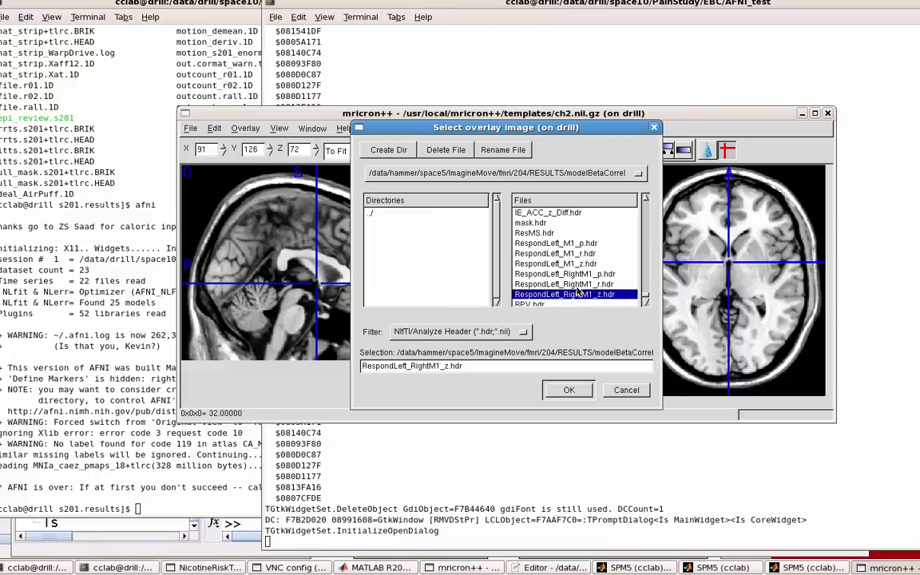
Set the z overlay threshold range to 3.5058 minimum and 4.9963 maximum.
{"action": "left_click", "coordinate": [311, 229]}
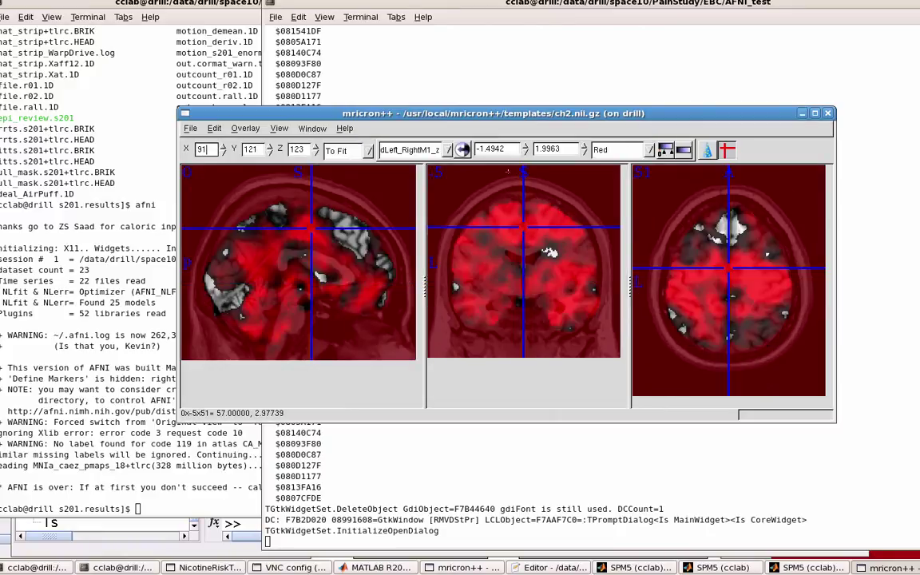
{"action": "left_click", "coordinate": [526, 149]}
{"action": "left_click", "coordinate": [525, 149]}
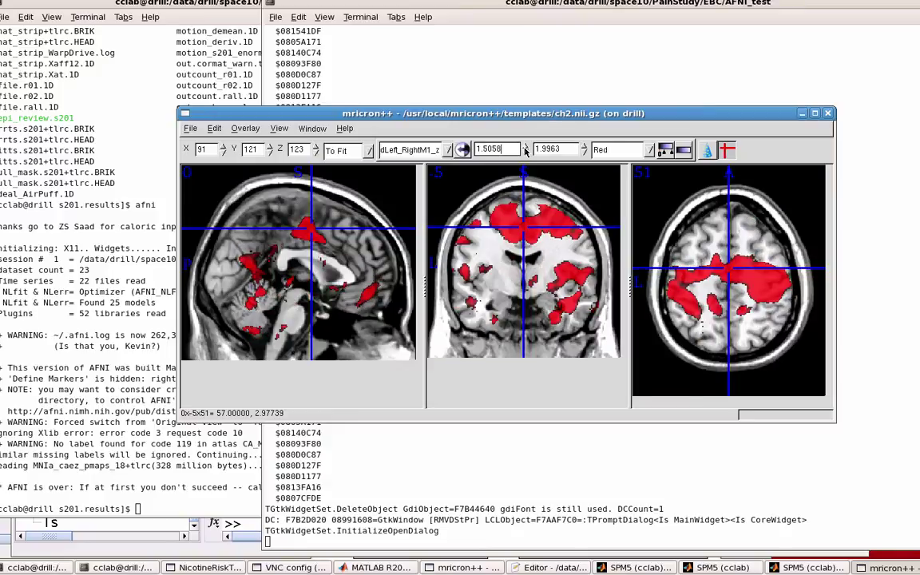
{"action": "left_click", "coordinate": [526, 149]}
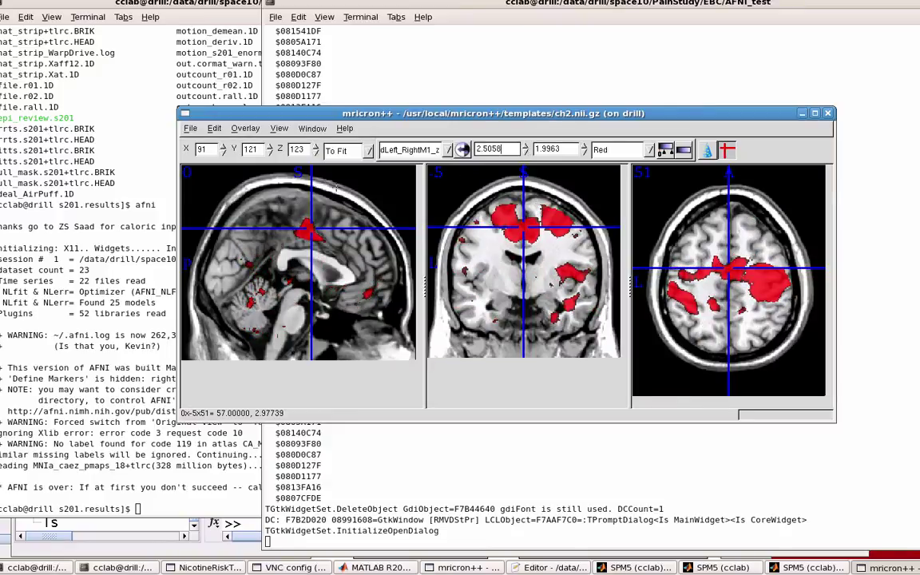
{"action": "left_click", "coordinate": [305, 212]}
{"action": "left_click", "coordinate": [526, 149]}
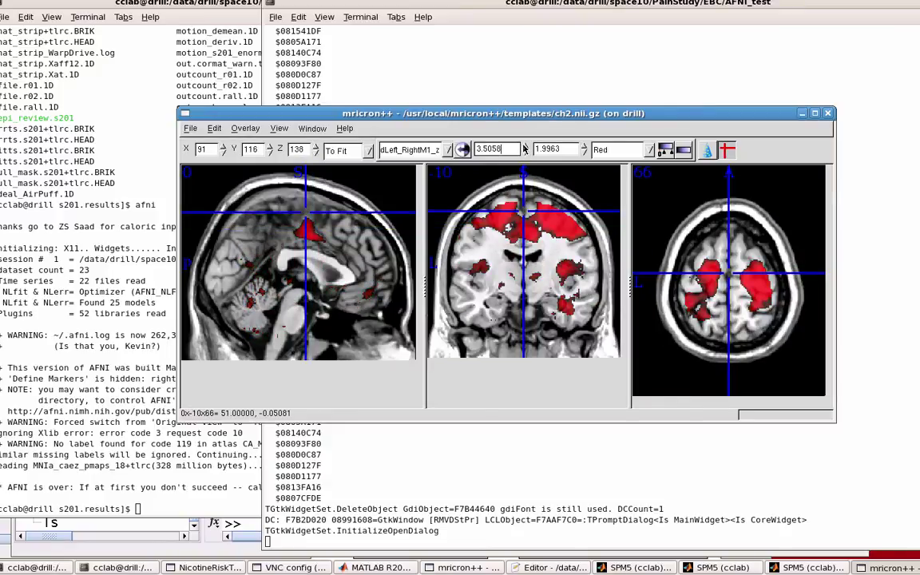
{"action": "double_click", "coordinate": [550, 150]}
{"action": "type", "text": "4.9963"}
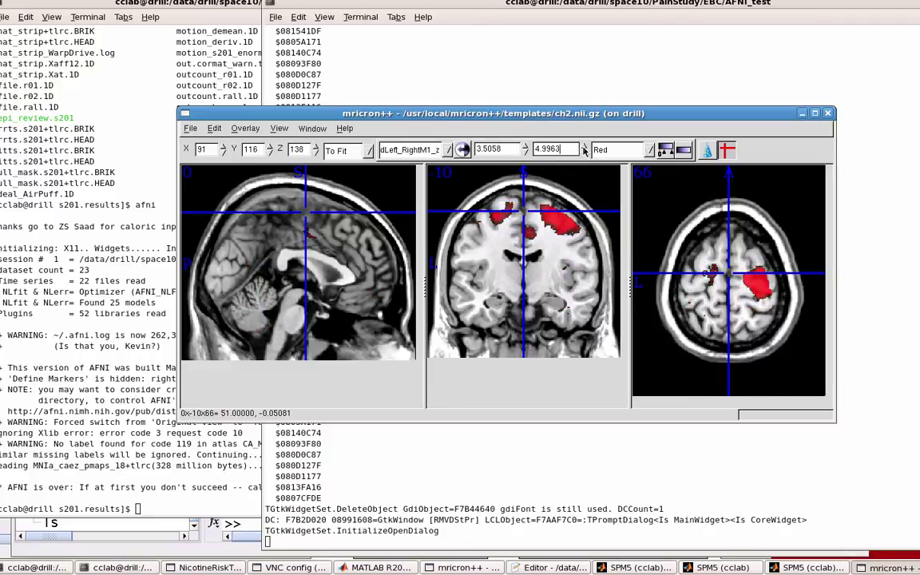
Inspect the right-hand, left-hand and midline red clusters by placing the crosshair on each.
{"action": "left_click", "coordinate": [551, 221]}
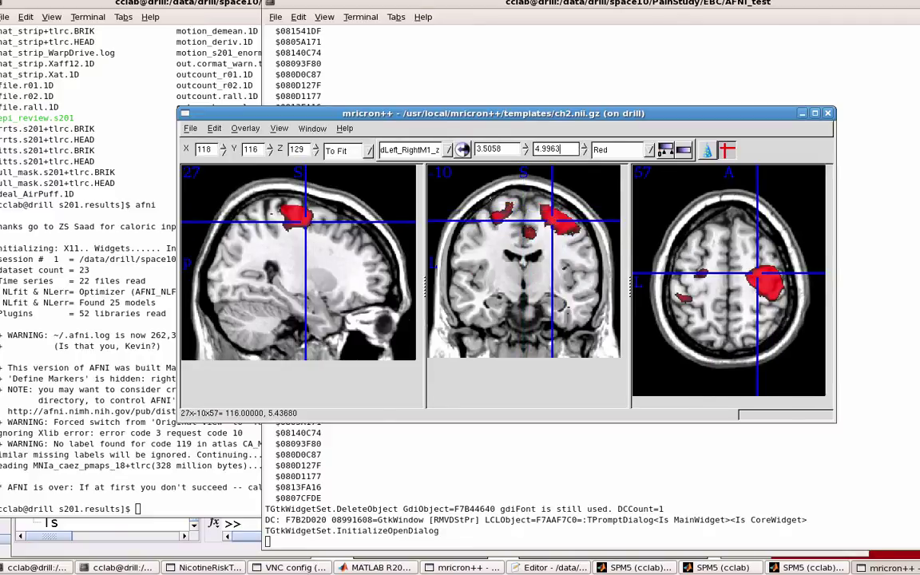
{"action": "left_click", "coordinate": [503, 217]}
{"action": "left_click", "coordinate": [483, 216]}
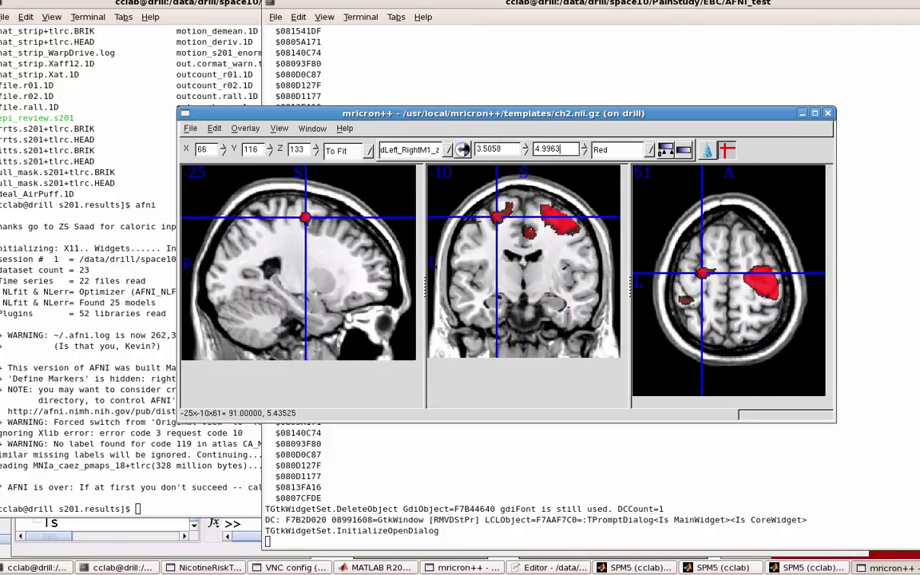
{"action": "left_click", "coordinate": [524, 228]}
{"action": "left_click", "coordinate": [530, 231]}
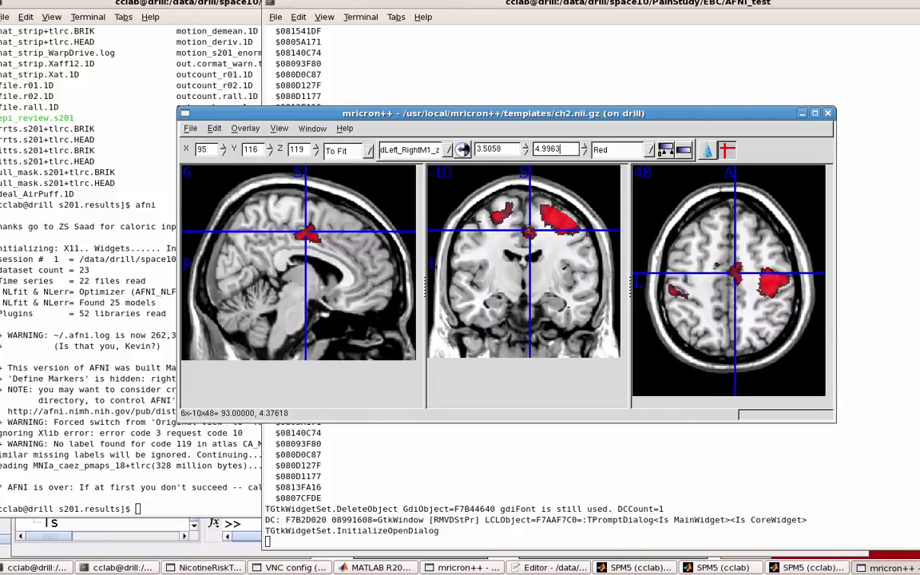
{"action": "left_click", "coordinate": [528, 232]}
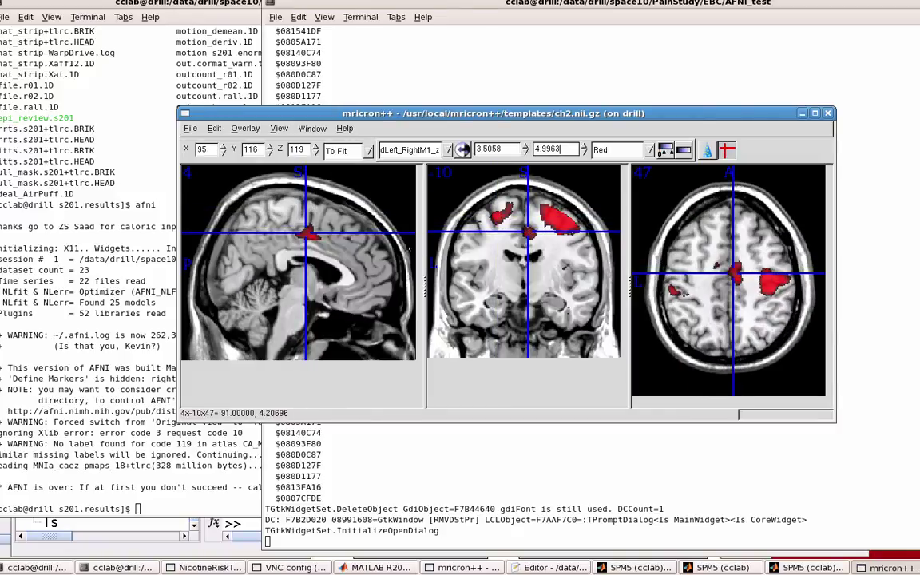
{"action": "left_click", "coordinate": [311, 235]}
{"action": "left_click", "coordinate": [310, 236]}
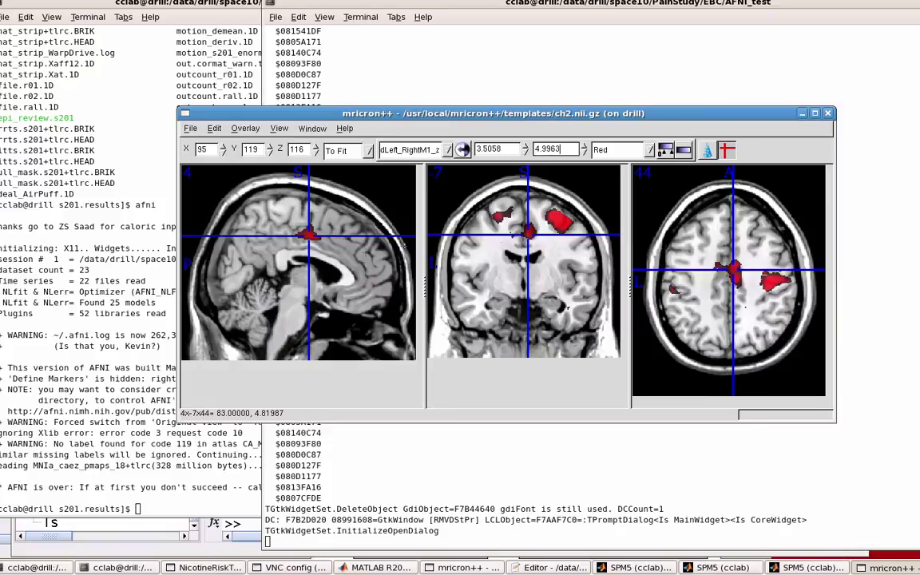
{"action": "left_click", "coordinate": [541, 222]}
{"action": "left_click", "coordinate": [557, 217]}
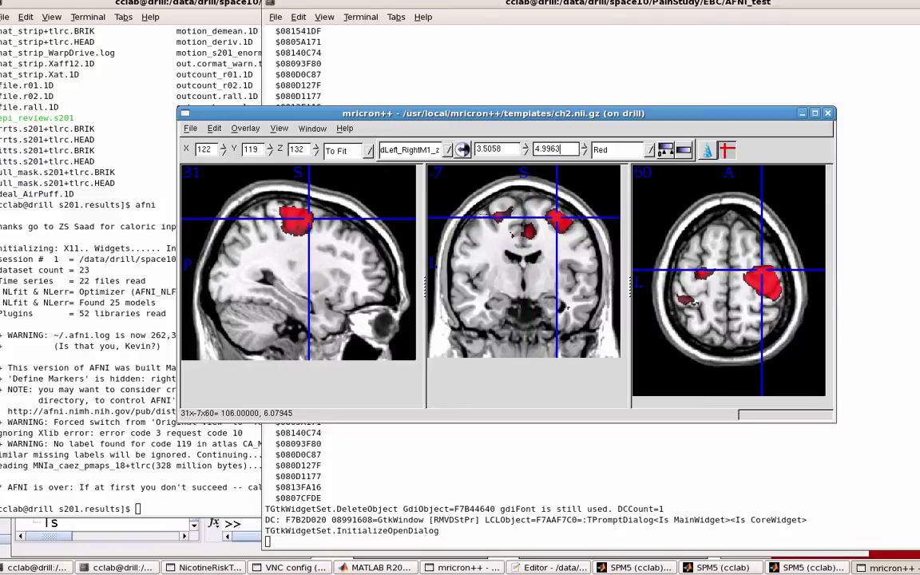
{"action": "left_click", "coordinate": [499, 217]}
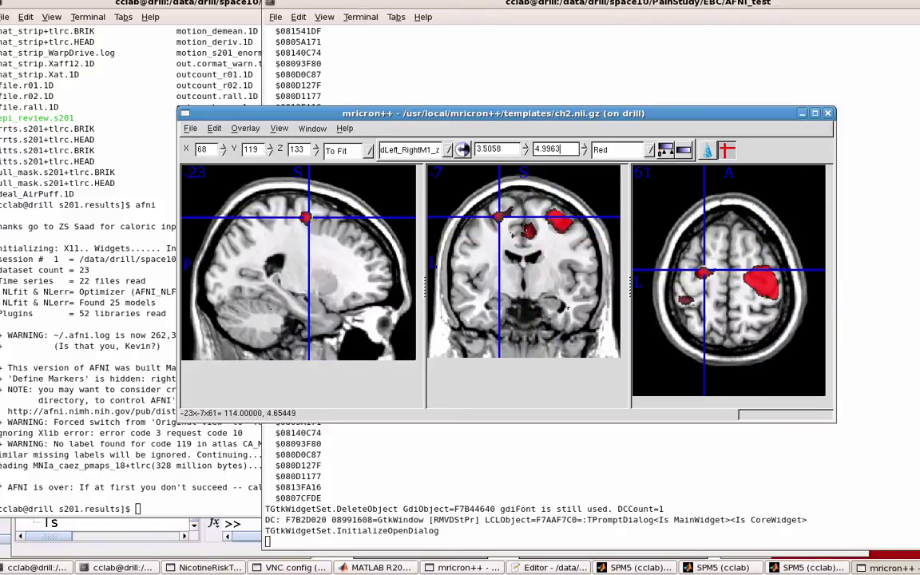
{"action": "left_click", "coordinate": [526, 233]}
{"action": "left_click", "coordinate": [558, 218]}
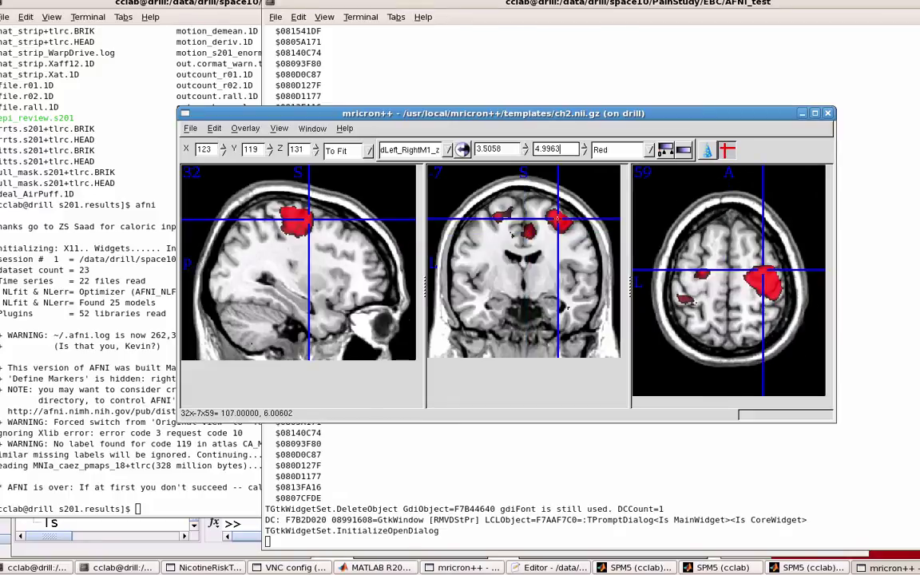
{"action": "left_click", "coordinate": [528, 233]}
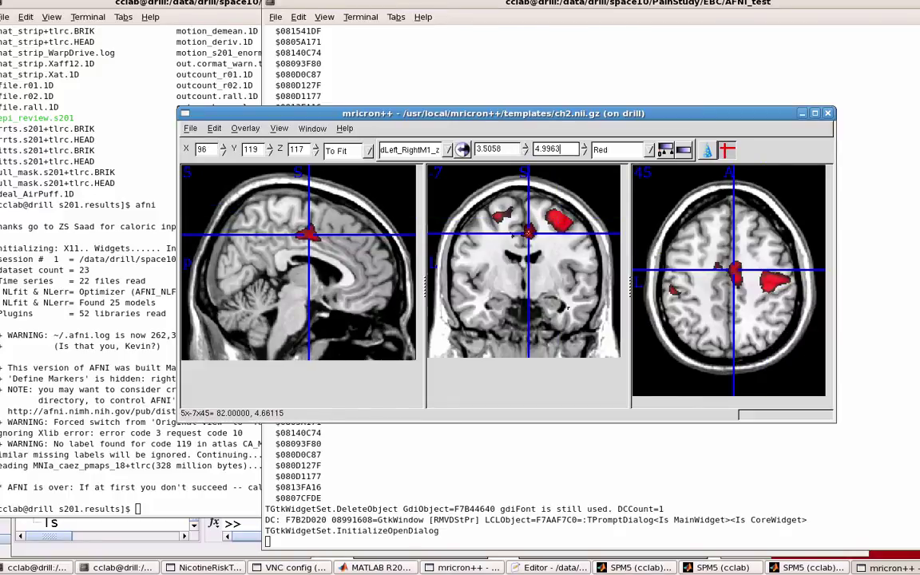